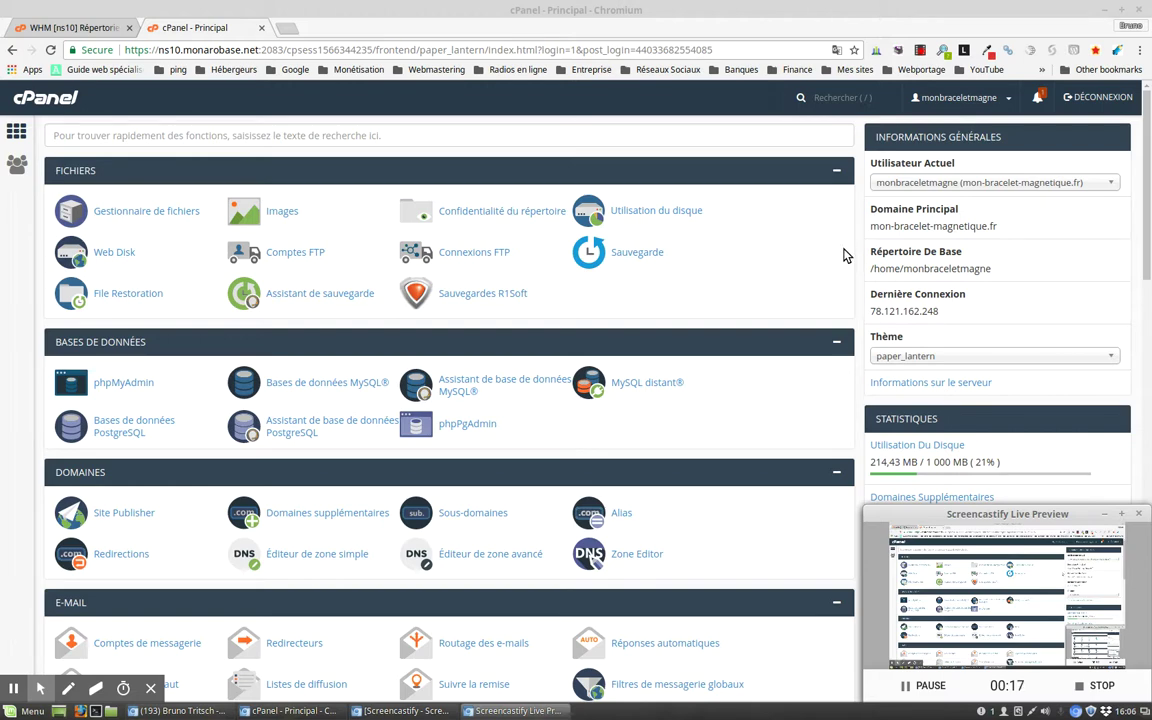
Open Applications Installatron from the Logiciel section of the cPanel home page
scroll(843, 256, "down", 1)
scroll(843, 256, "down", 3)
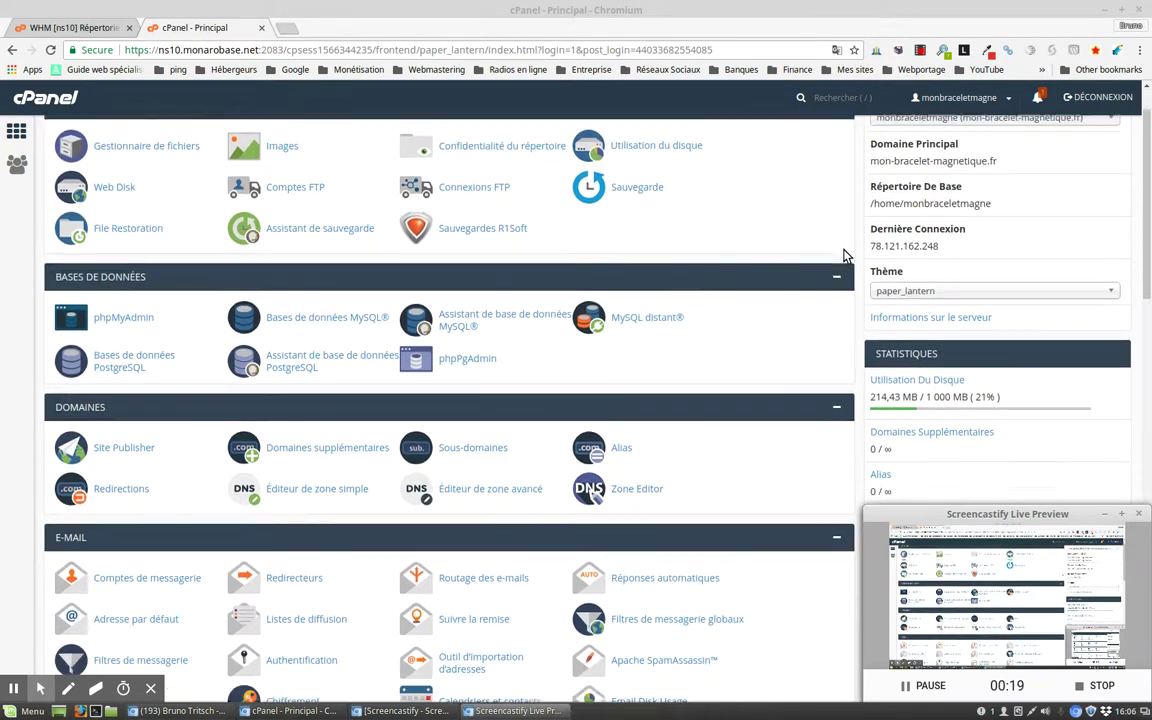
scroll(843, 256, "down", 3)
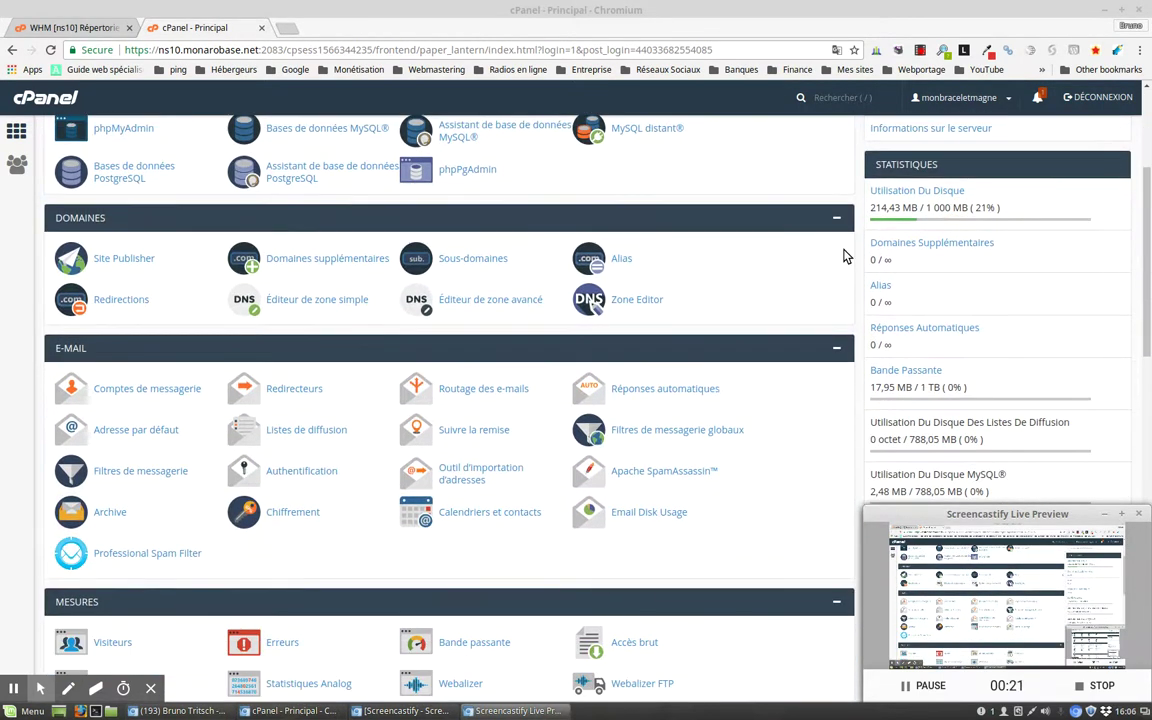
scroll(843, 256, "down", 9)
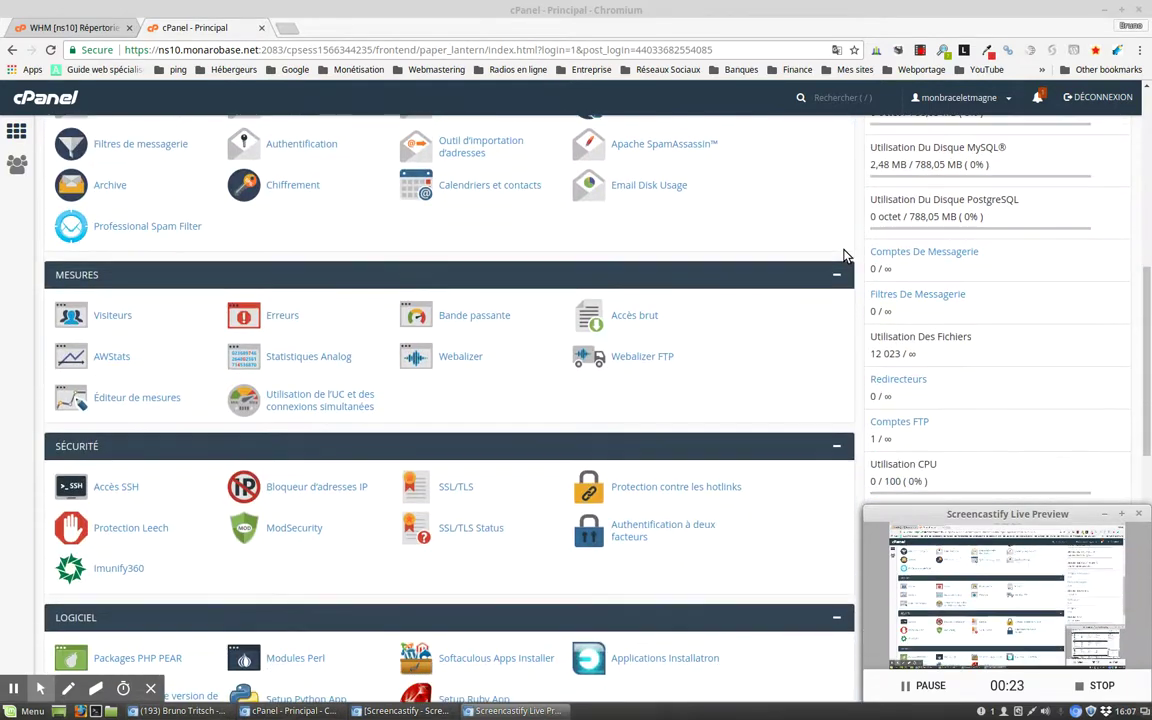
scroll(843, 256, "down", 5)
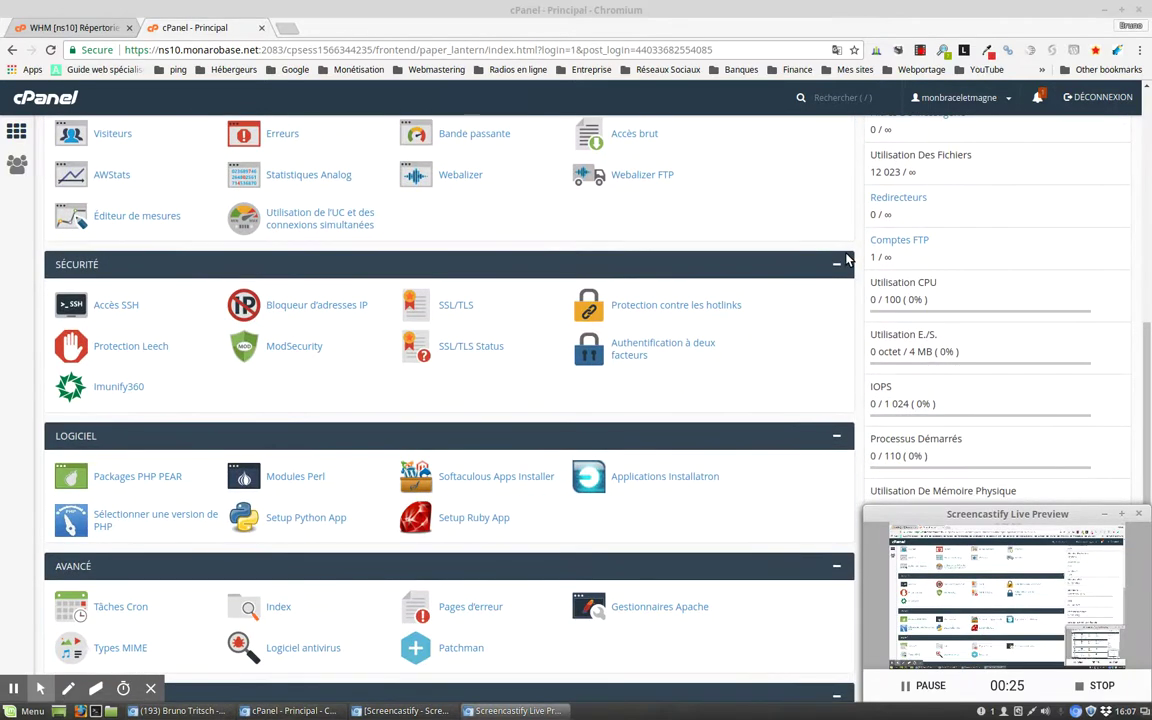
scroll(845, 258, "down", 4)
scroll(845, 259, "down", 2)
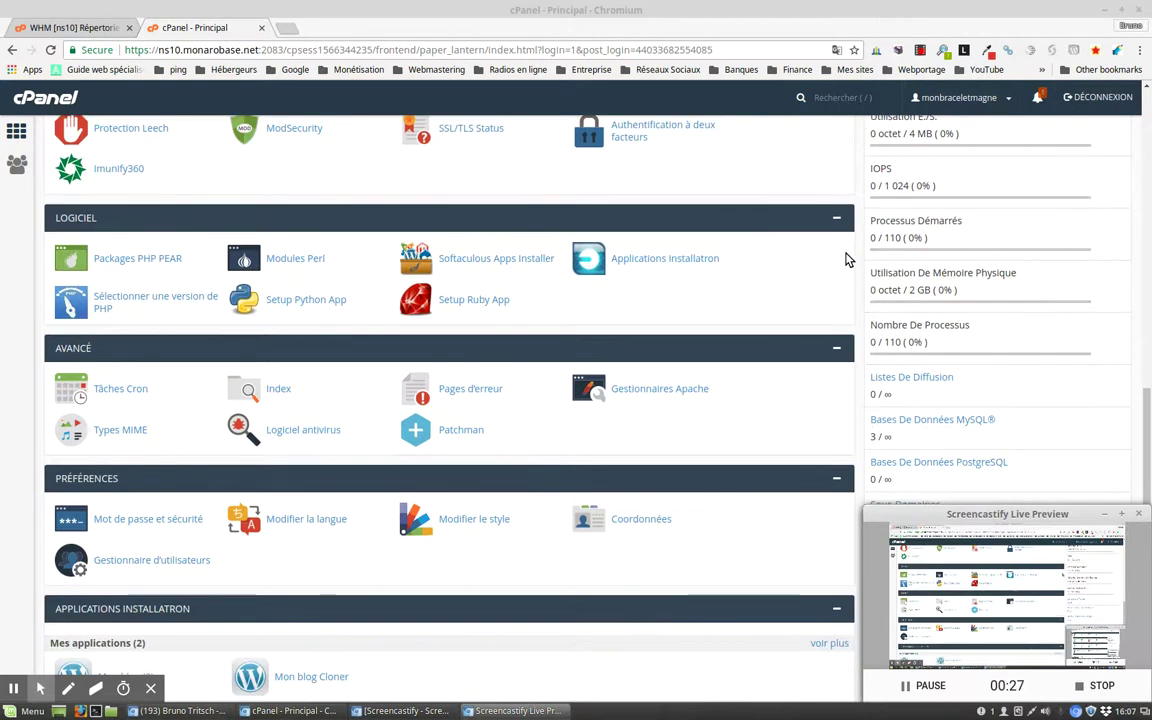
scroll(845, 259, "down", 1)
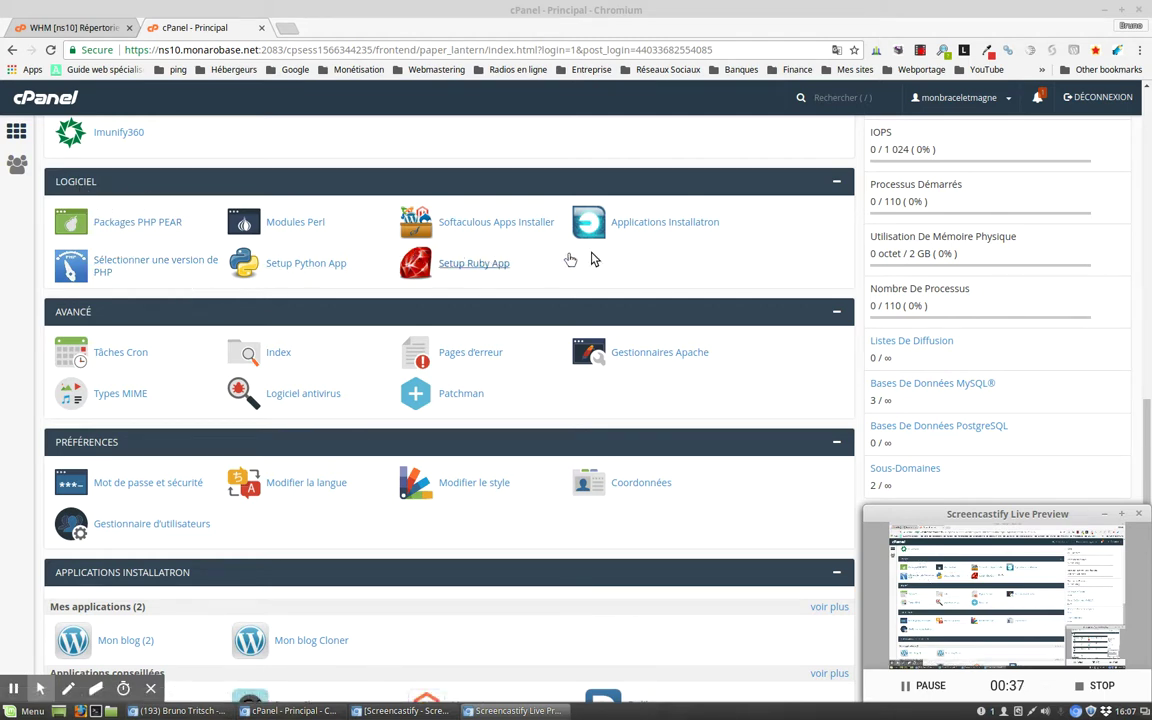
left_click(676, 226)
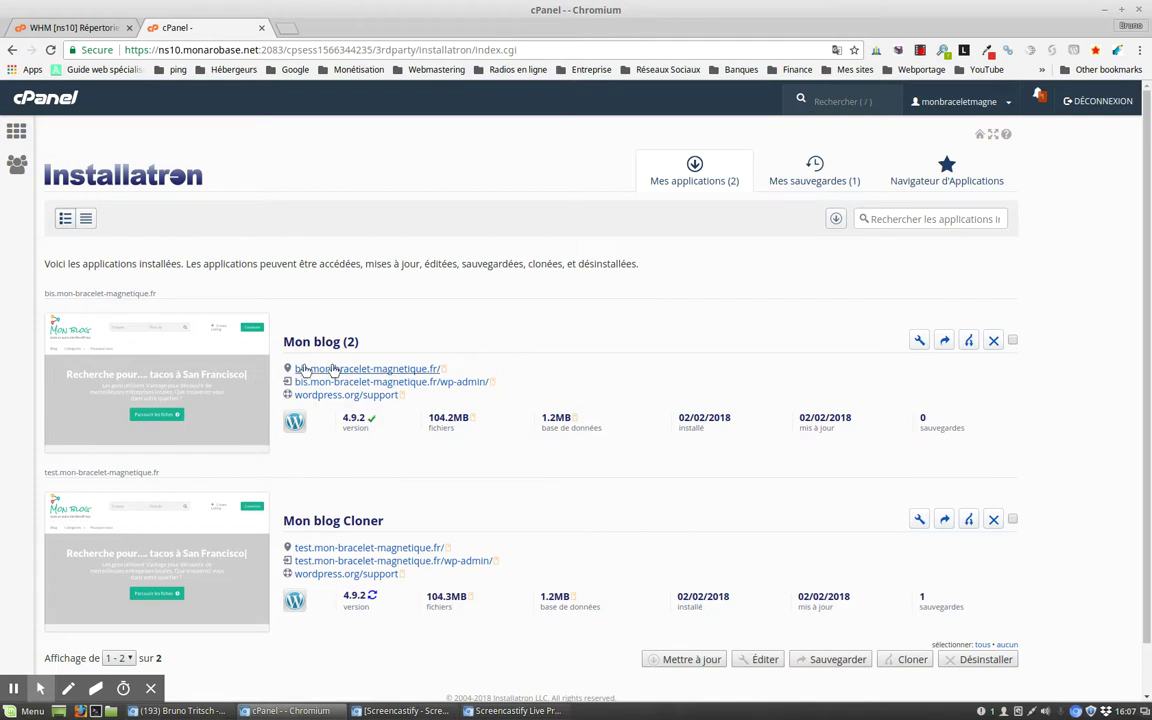
Open the WordPress page from the content management systems in Installatron's application browser
scroll(393, 455, "down", 1)
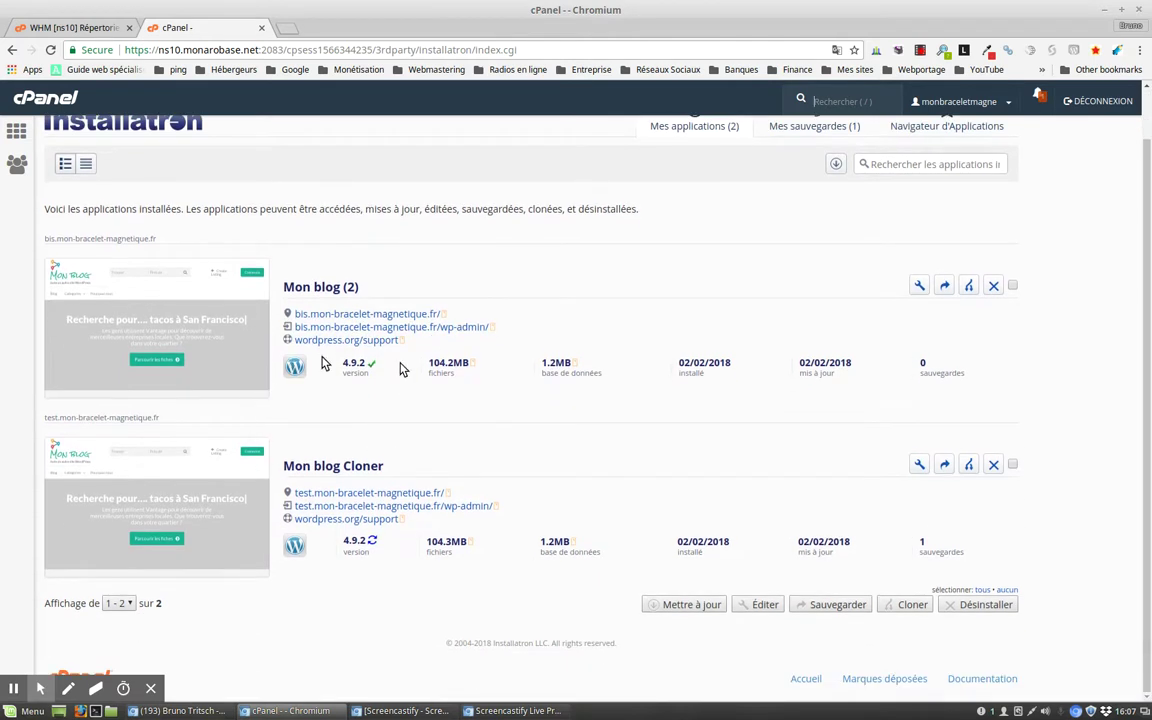
scroll(537, 363, "up", 1)
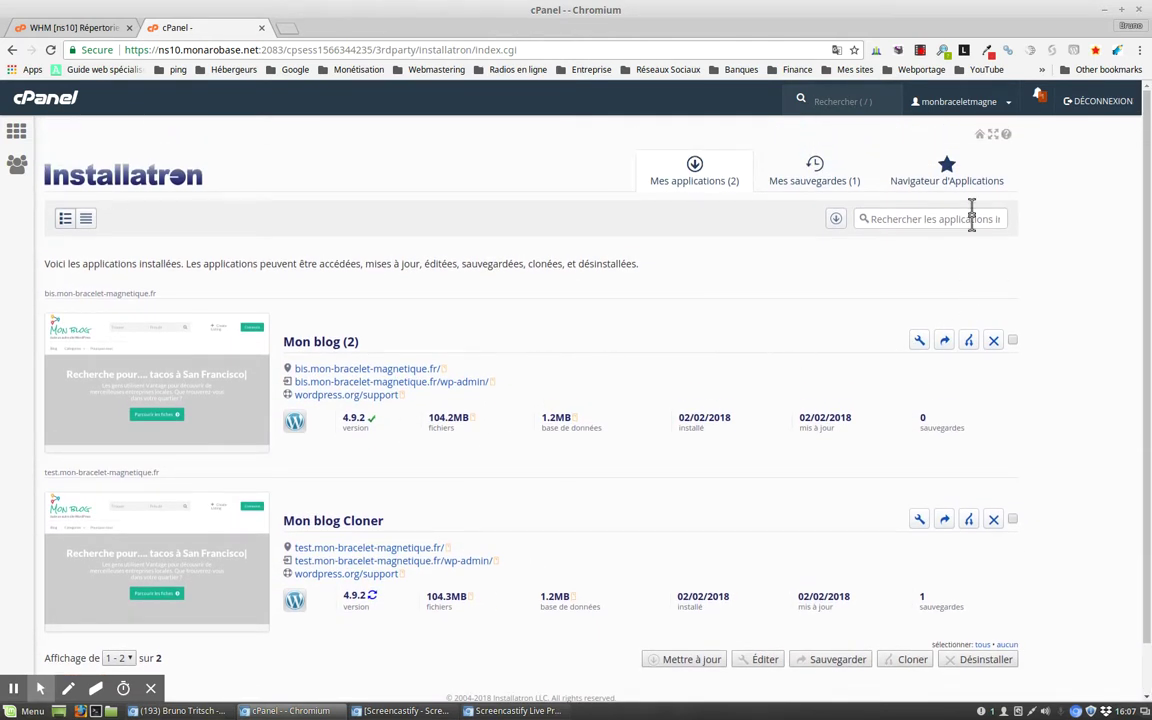
left_click(963, 183)
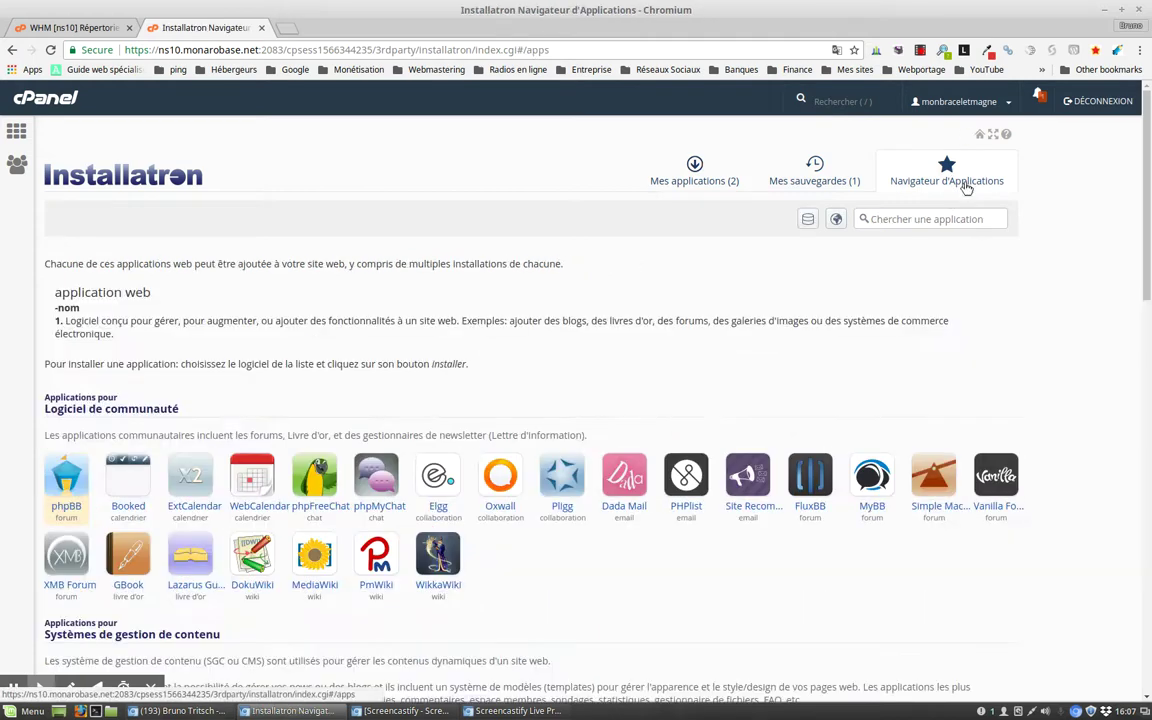
scroll(950, 215, "down", 3)
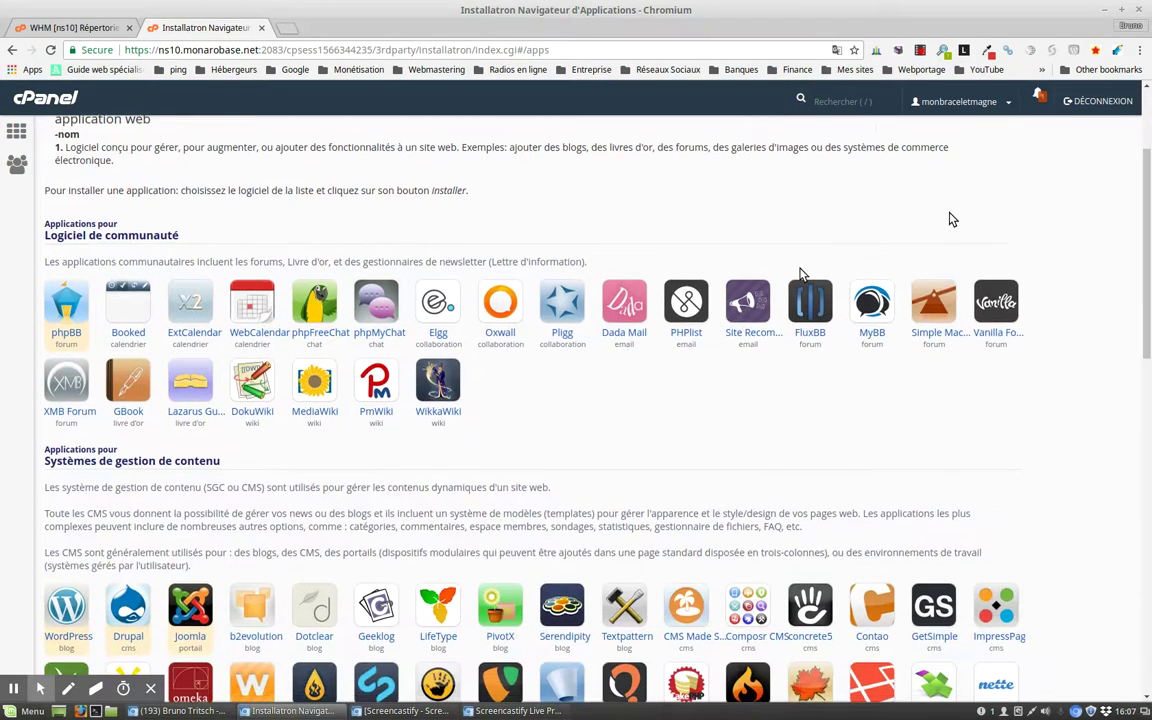
scroll(761, 450, "down", 3)
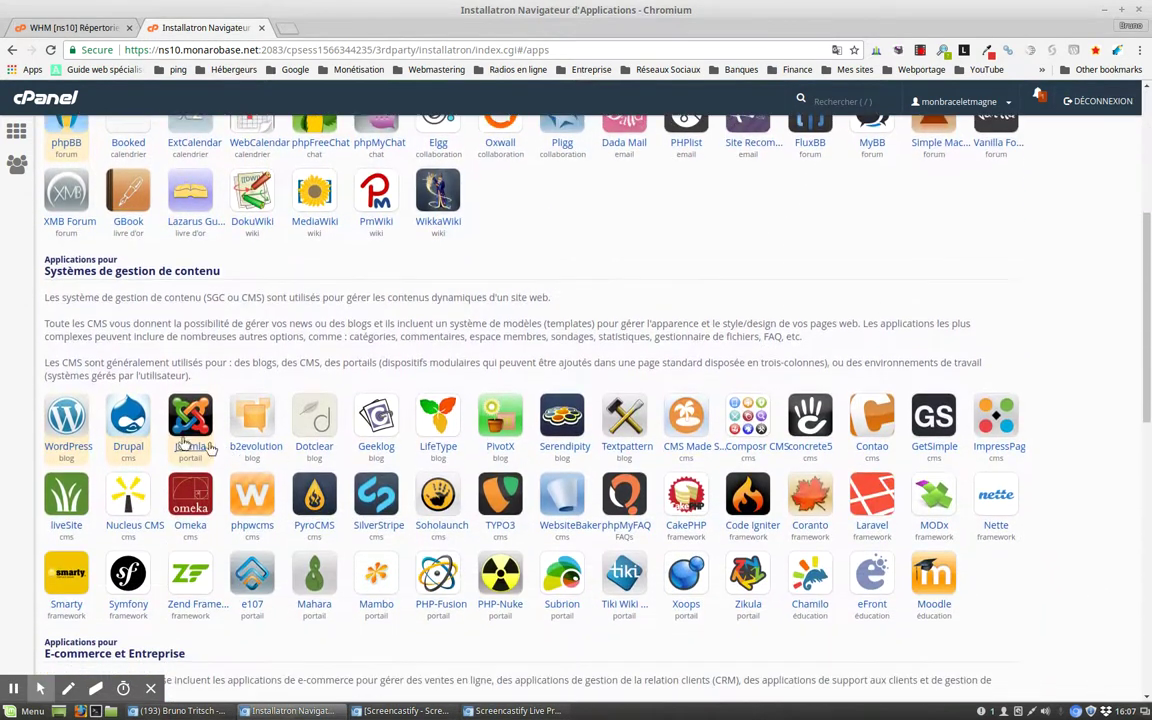
left_click(66, 414)
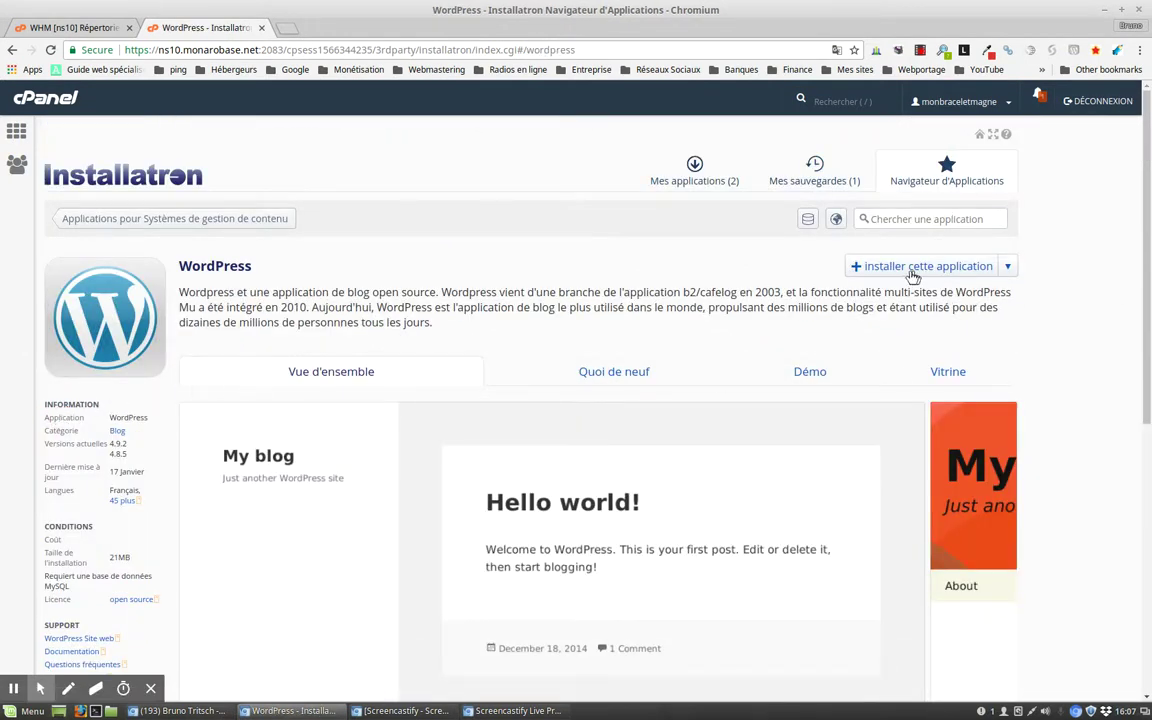
Start importing an existing WordPress installation from a different hosting account
left_click(1009, 268)
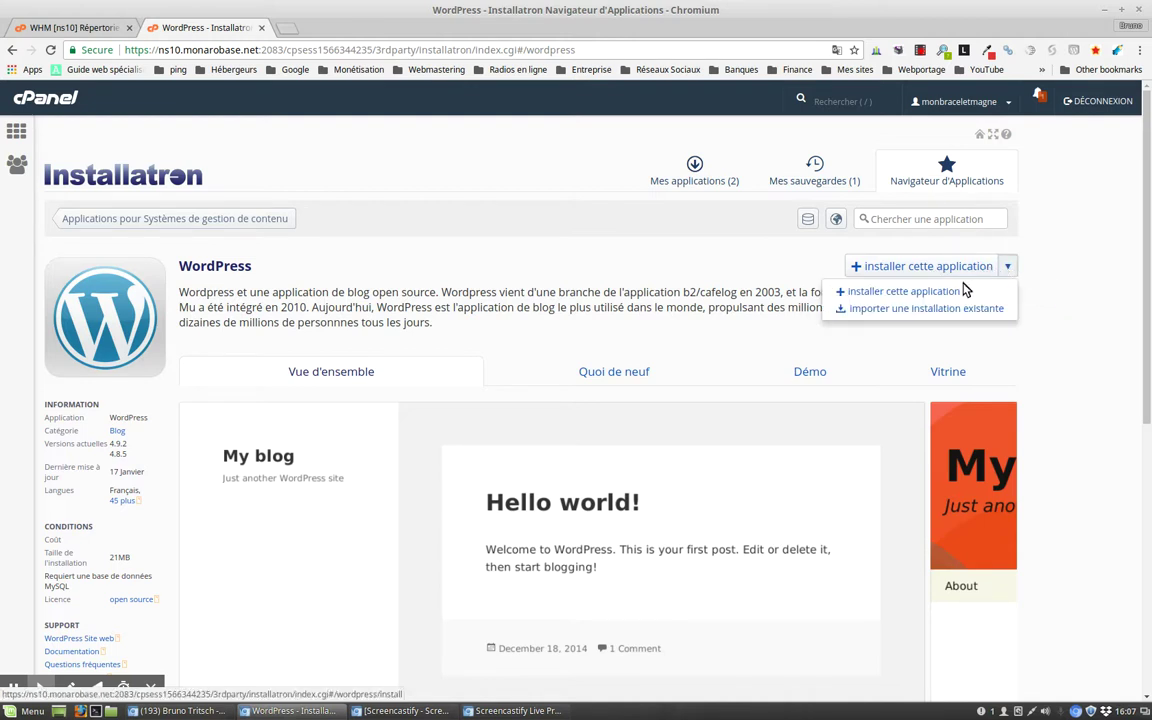
left_click(928, 310)
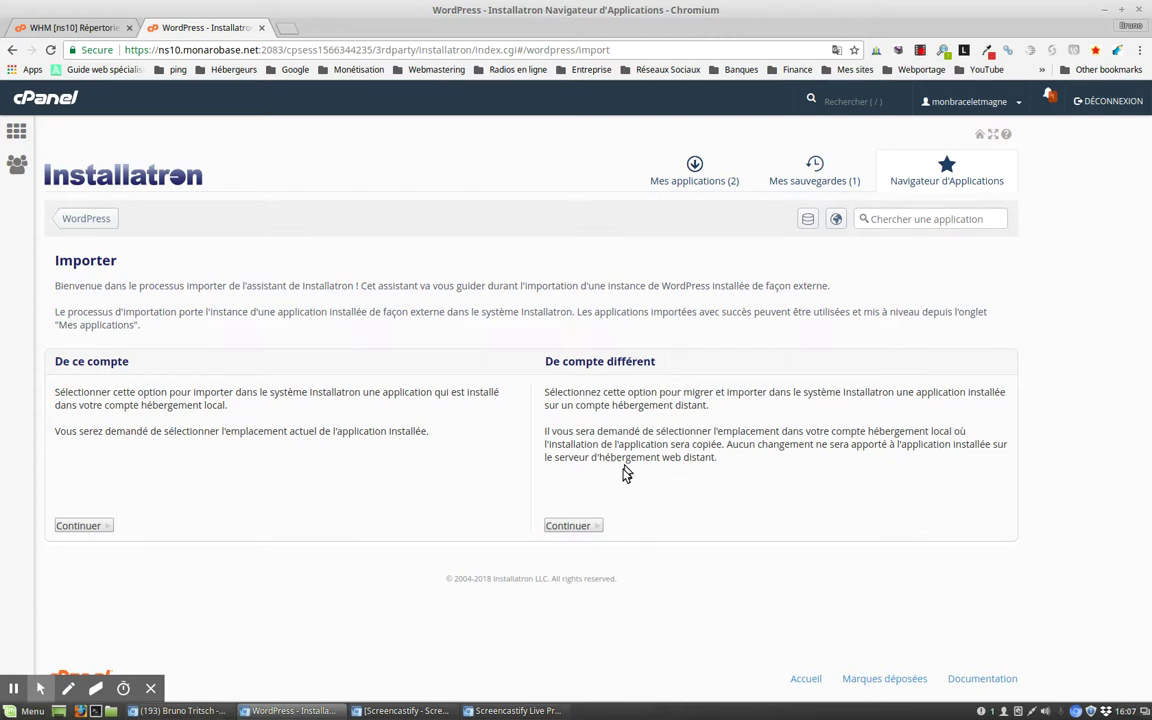
left_click(570, 527)
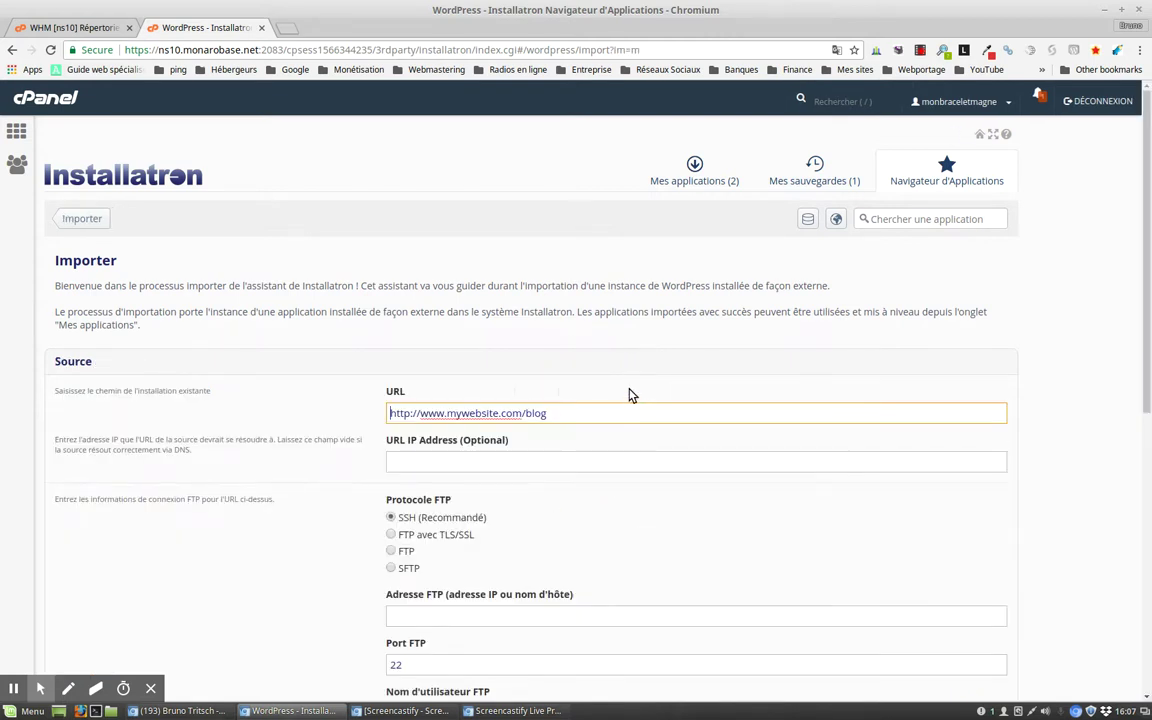
scroll(629, 395, "down", 1)
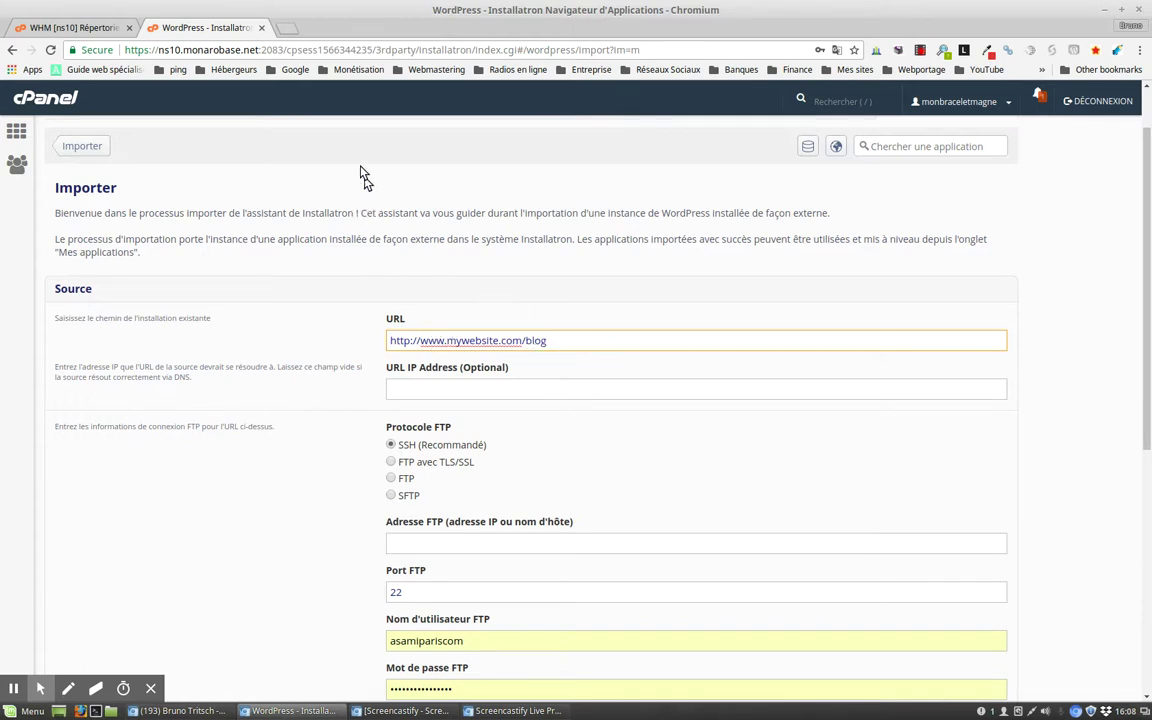
Open the home page of btpub.fr in a new browser tab and look through its articles
left_click(296, 29)
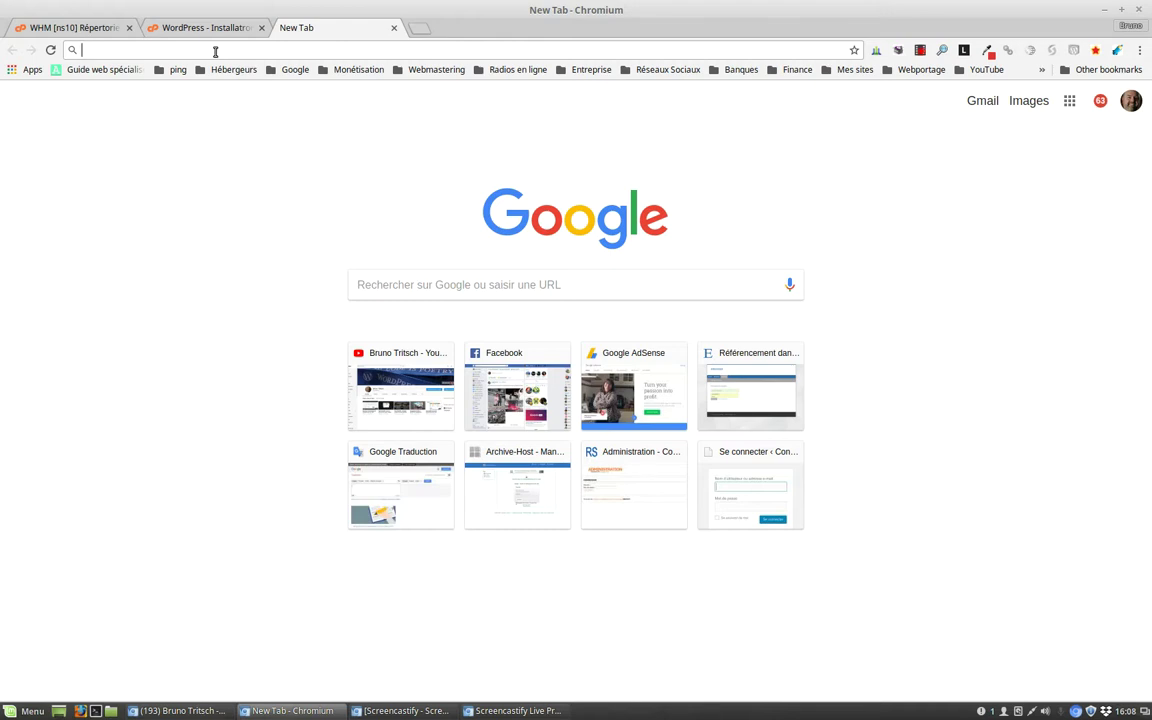
type("btpub.ovh/wp-admin")
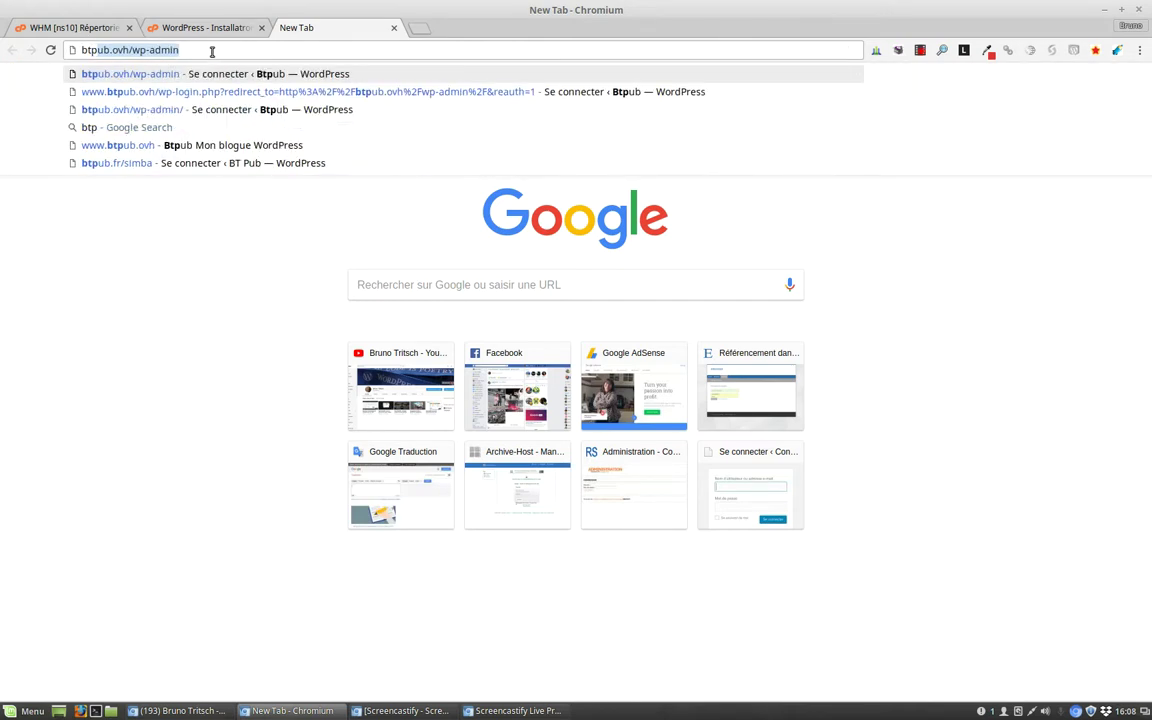
left_click(137, 166)
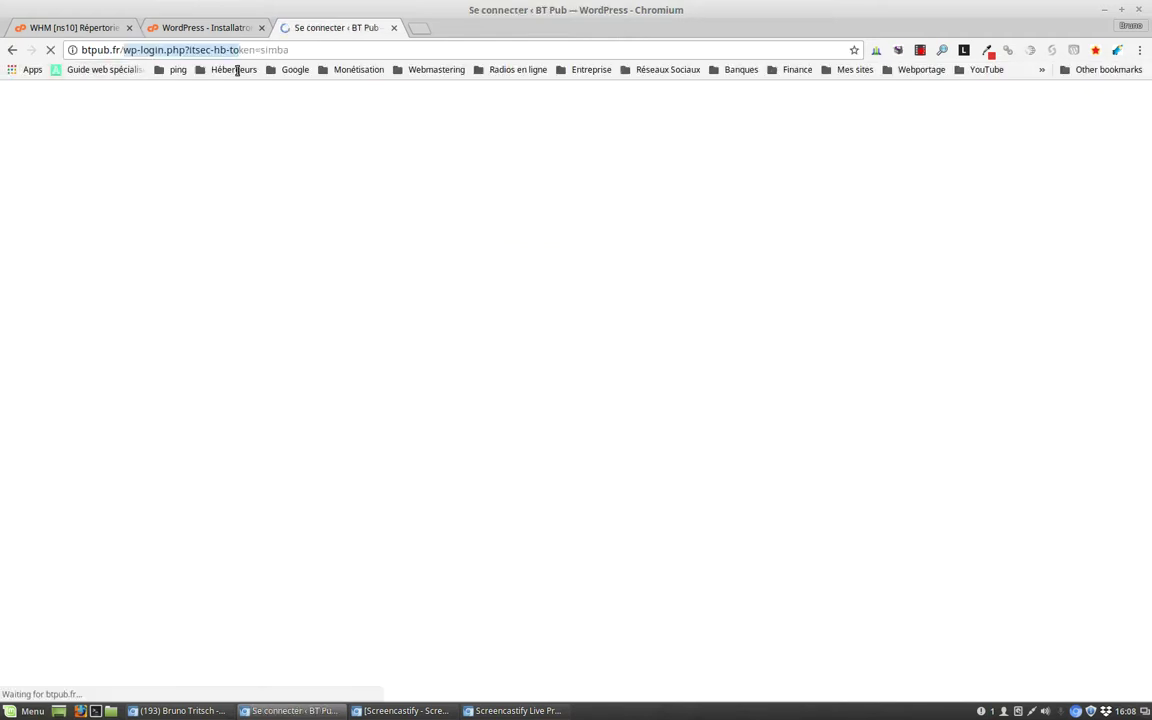
type("ba")
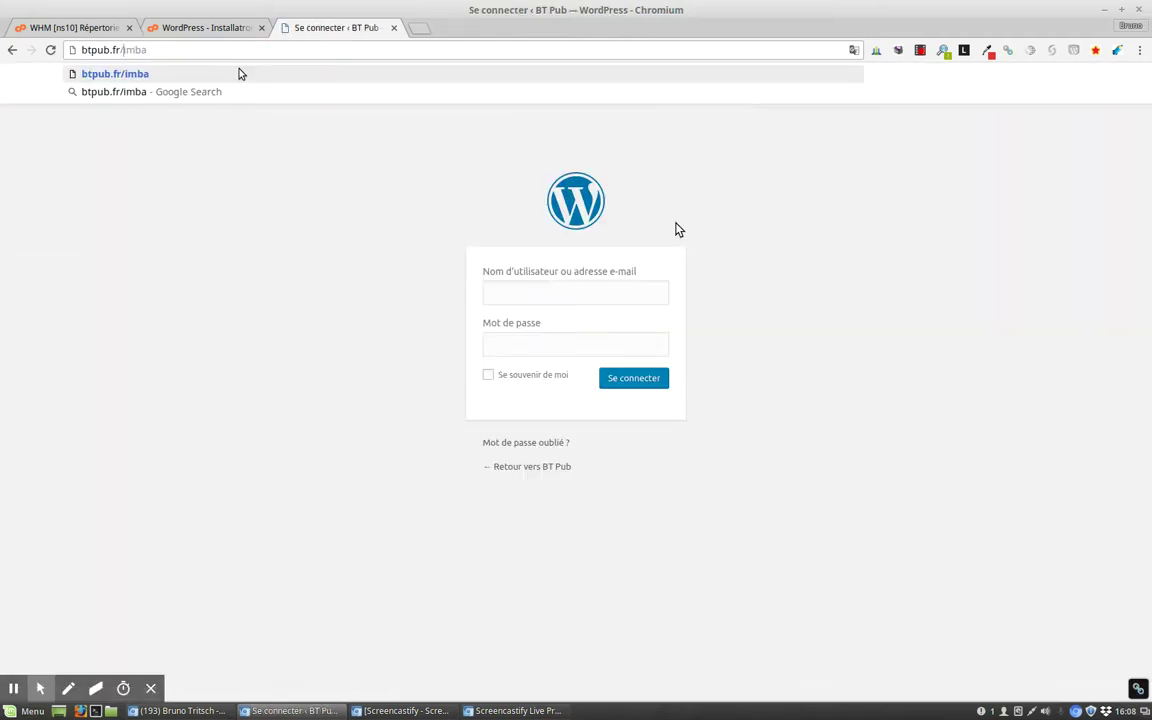
key("BackSpace")
key("BackSpace")
key("Return")
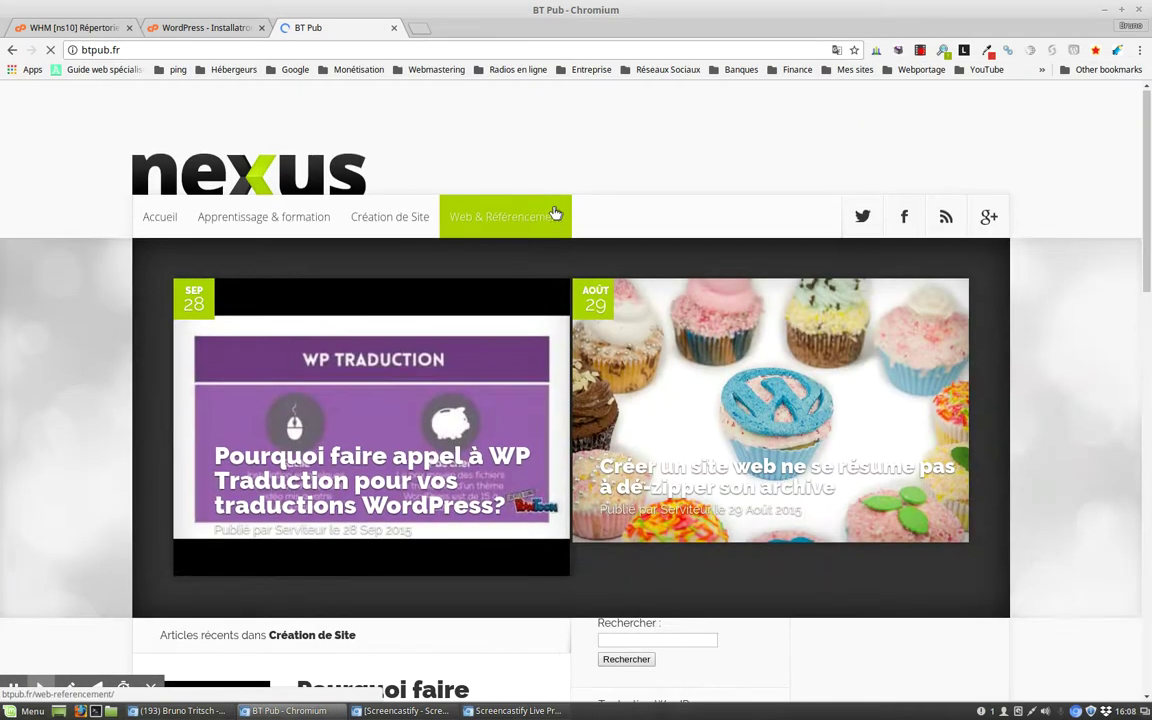
scroll(565, 200, "down", 1)
scroll(988, 254, "down", 5)
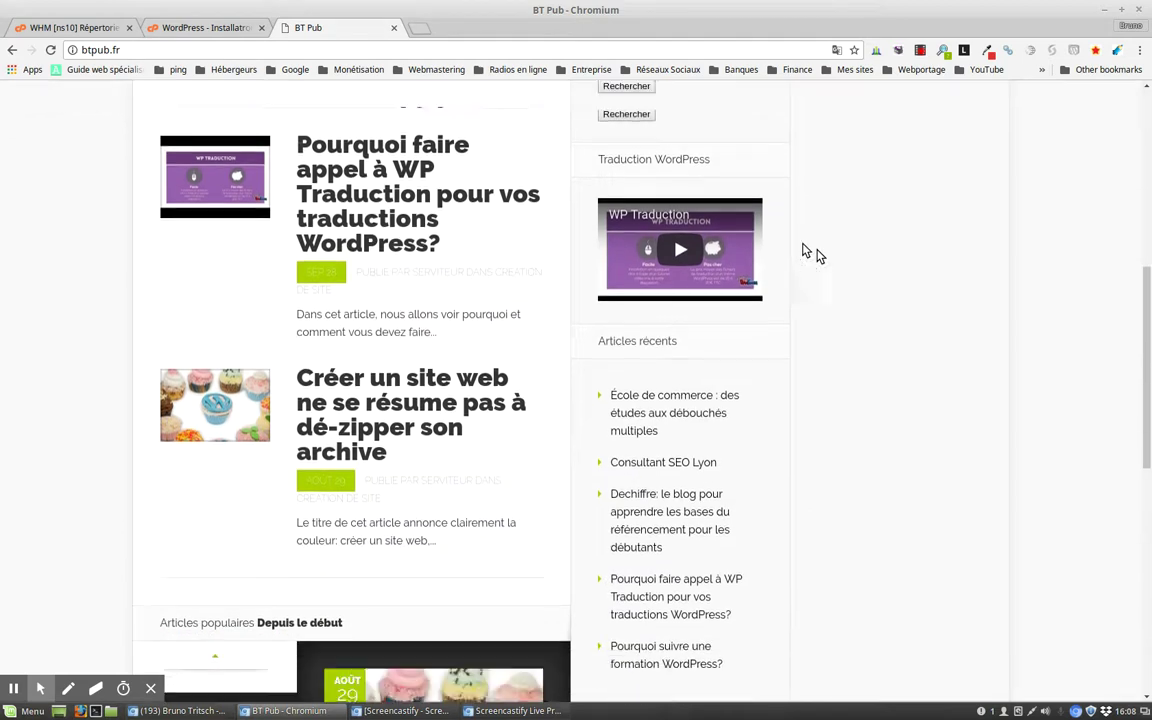
left_click(205, 27)
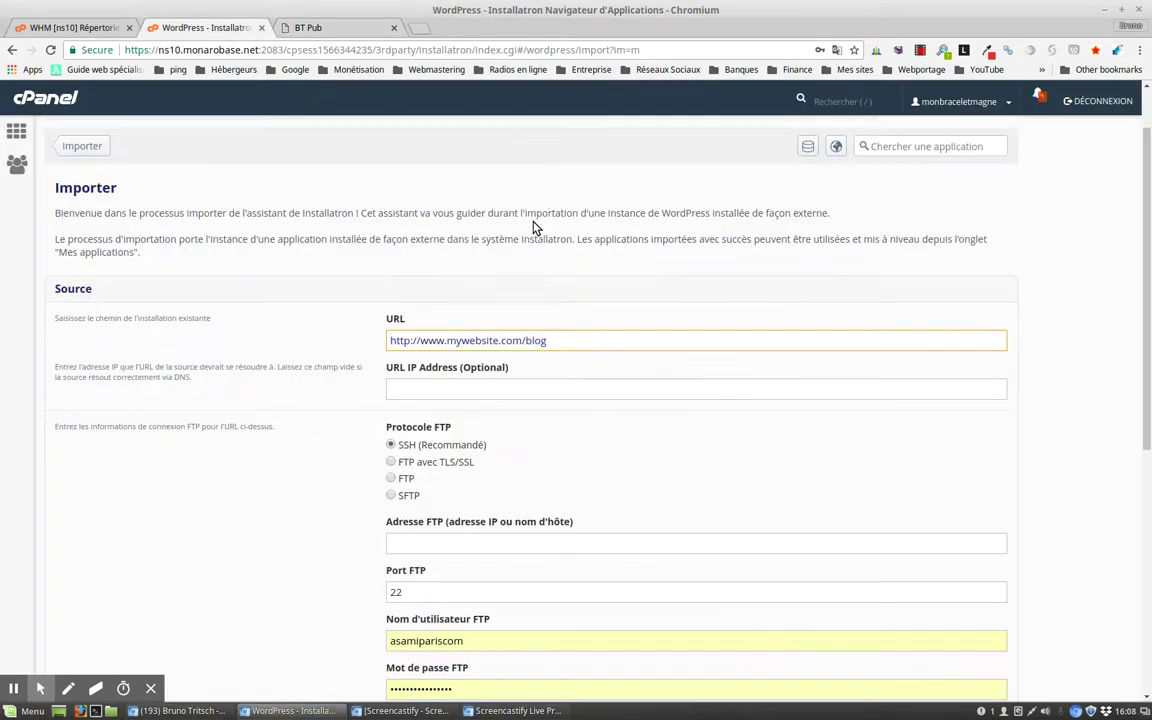
left_click(339, 30)
left_click(110, 50)
key("ctrl+c")
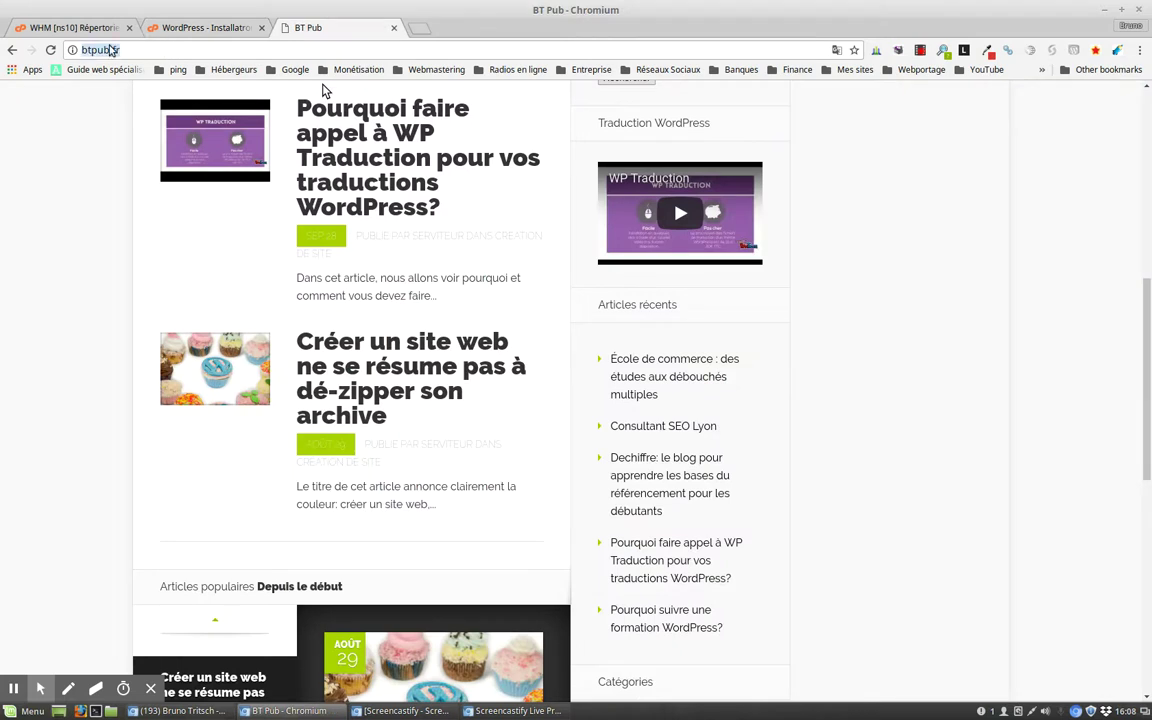
right_click(108, 48)
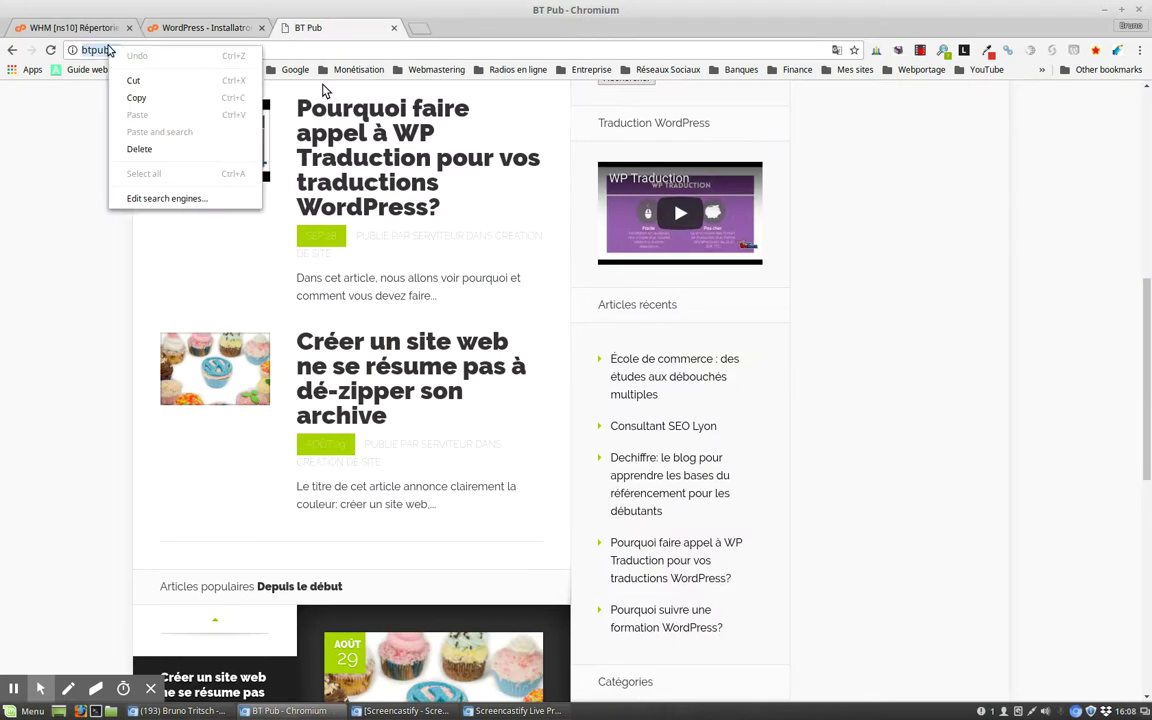
left_click(137, 97)
left_click(175, 27)
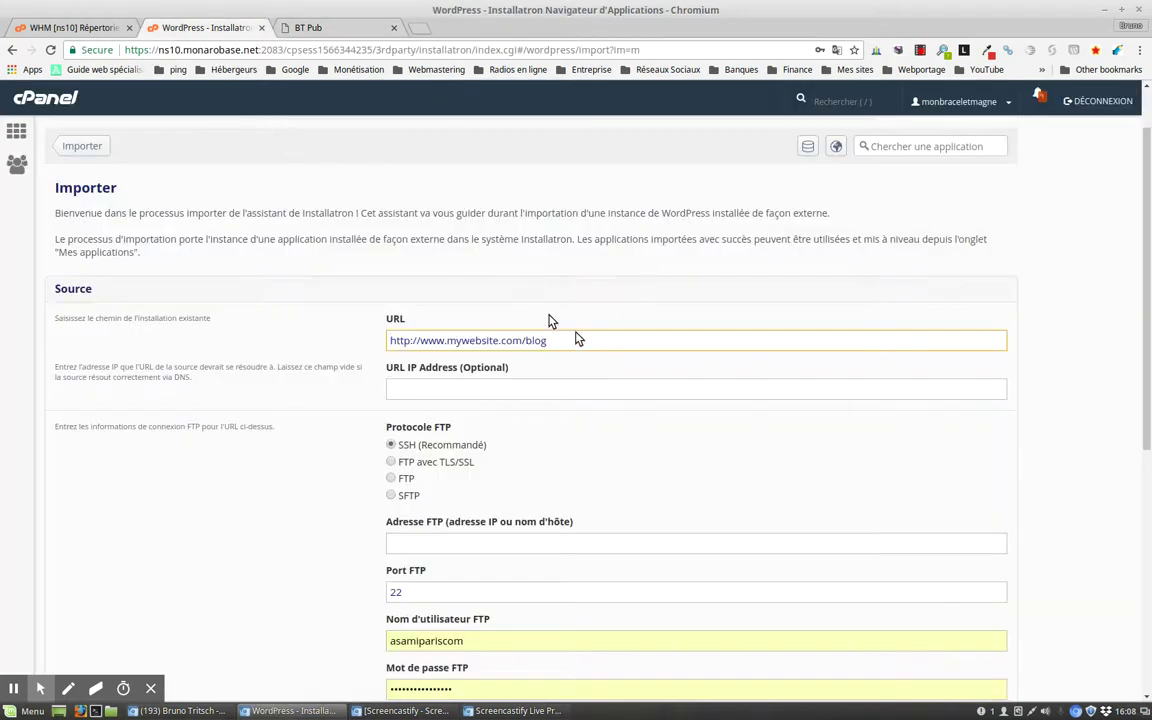
left_click_drag(617, 342, 257, 334)
key("ctrl+v")
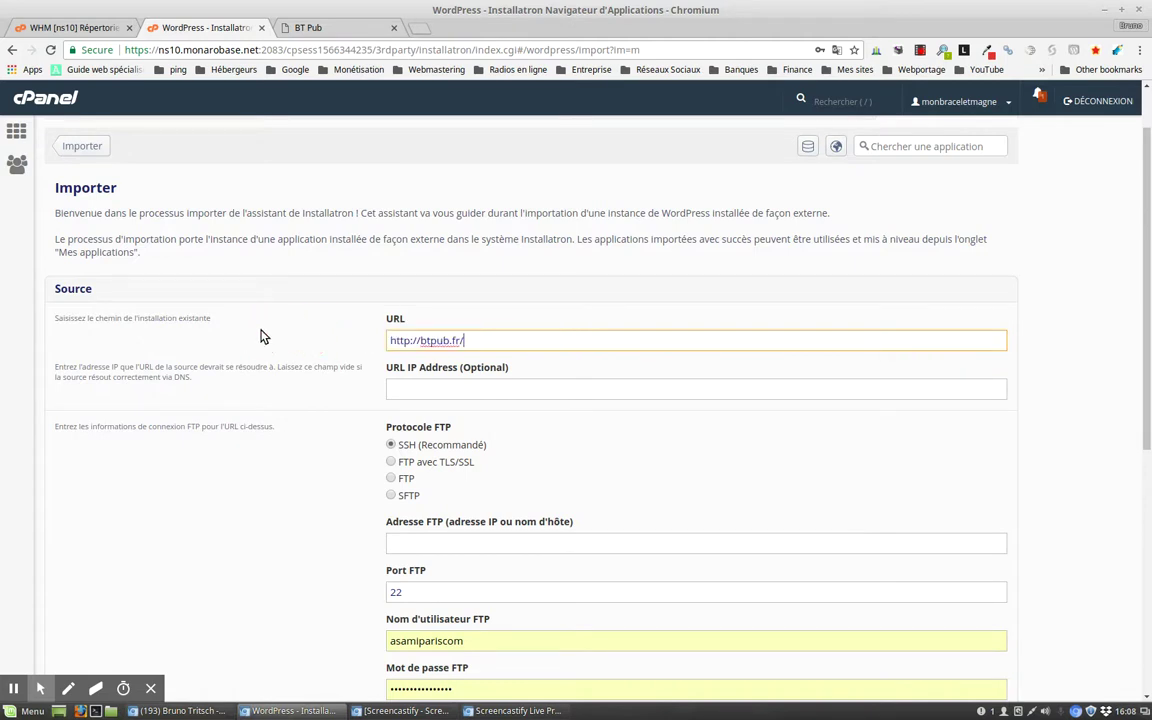
Open the whois-raynette.fr domain lookup site in the browser tab that shows btpub.fr
left_click(478, 388)
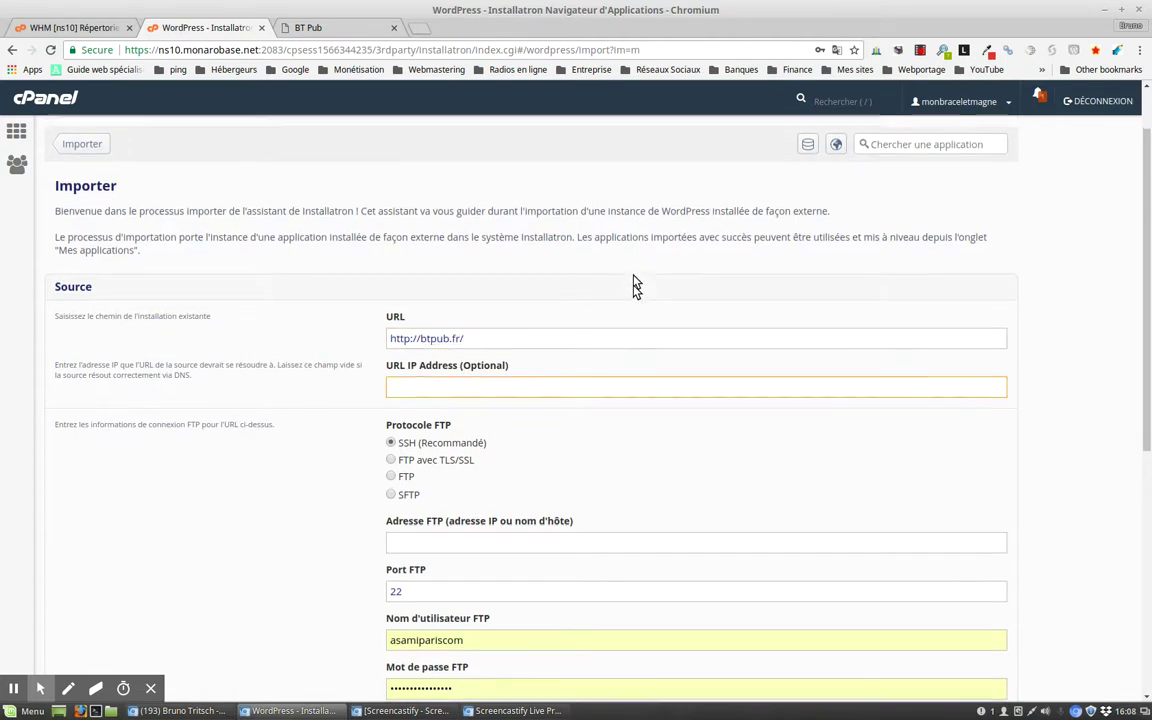
scroll(639, 282, "down", 2)
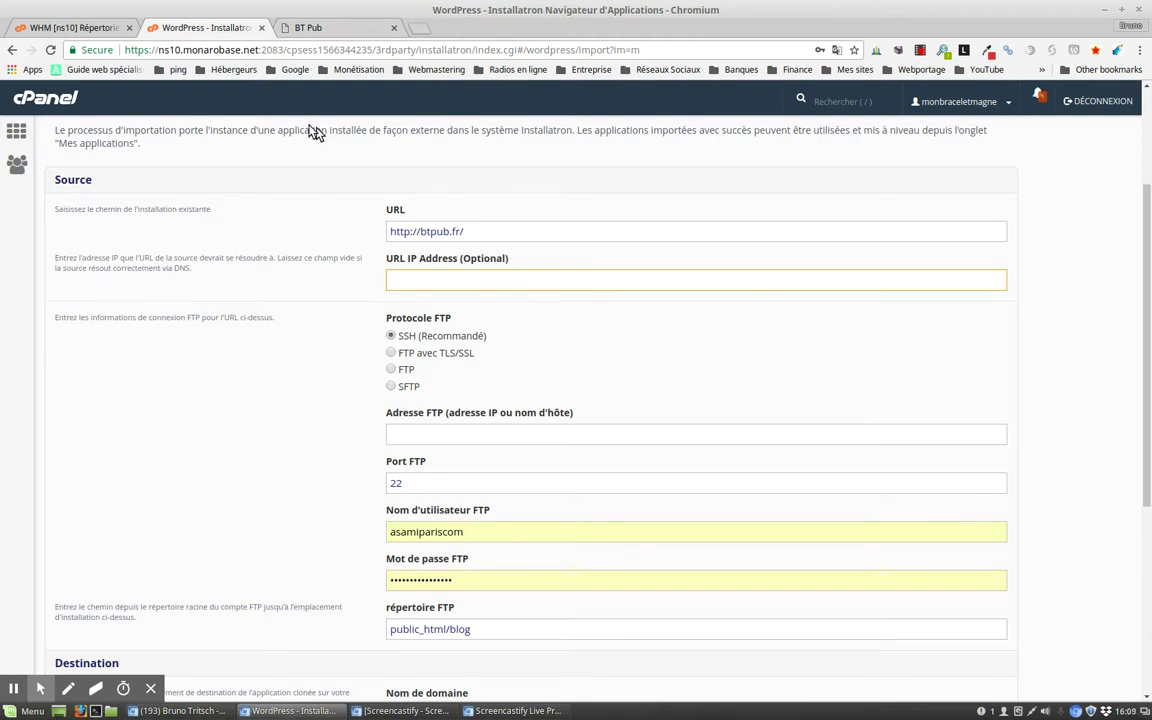
left_click(316, 30)
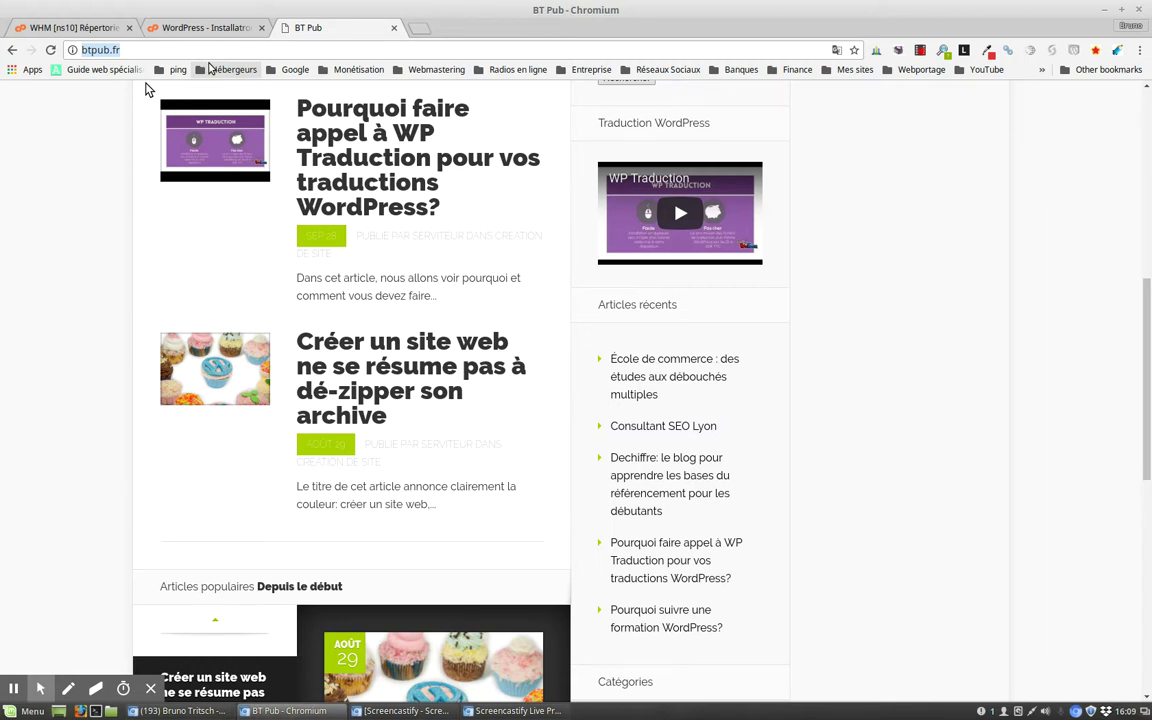
type("whois-raynette")
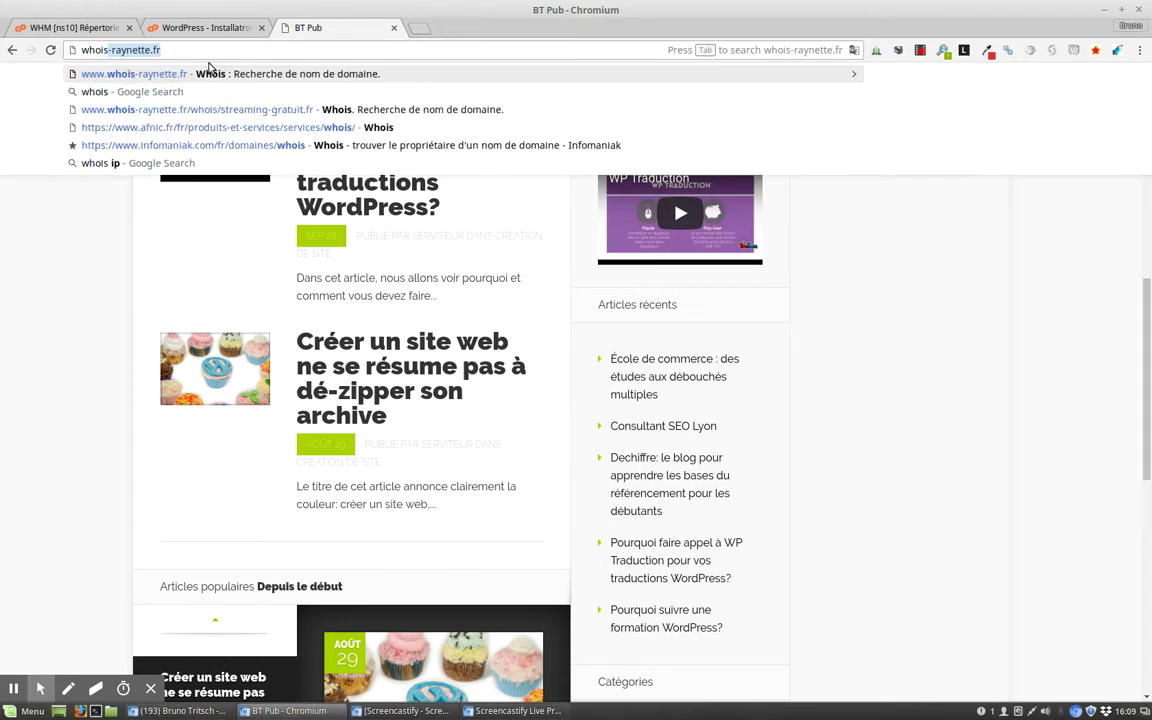
key("Return")
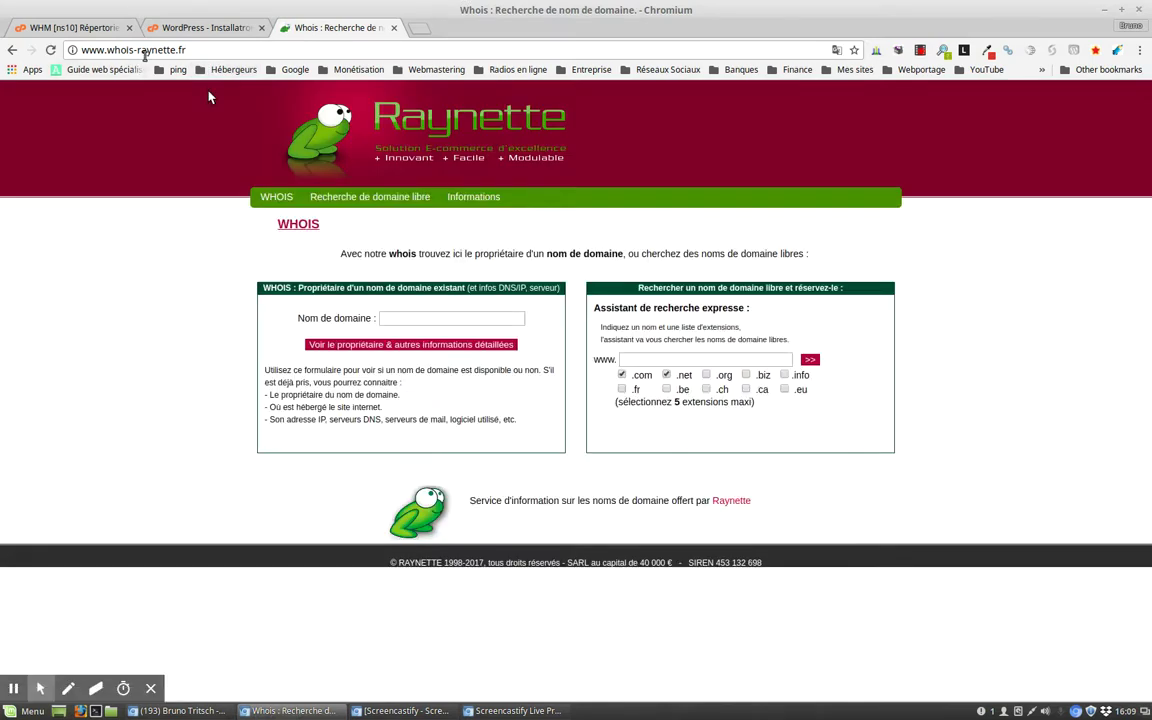
right_click(397, 318)
left_click(437, 405)
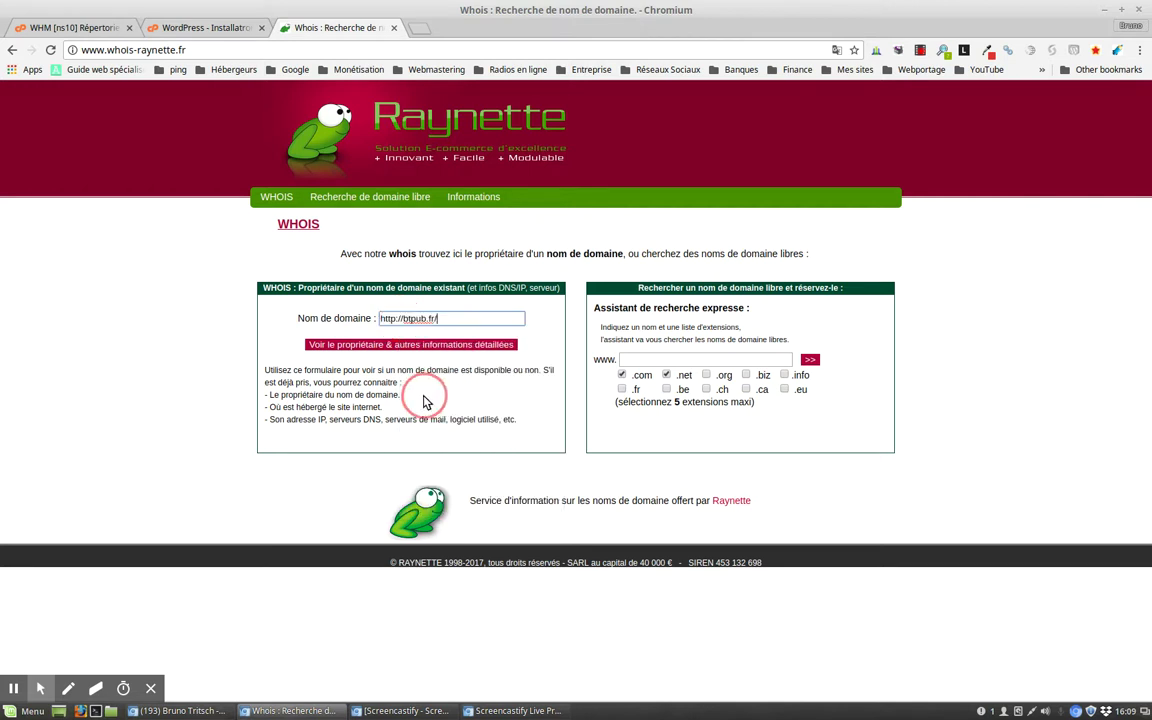
left_click(370, 347)
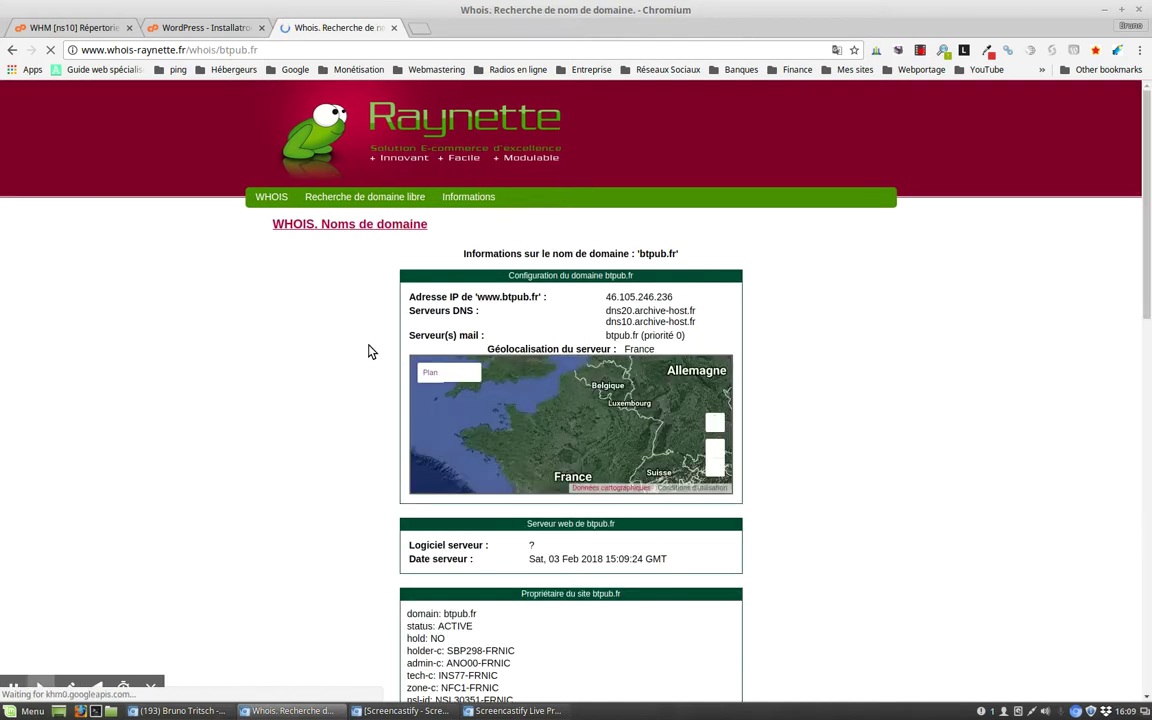
scroll(528, 315, "down", 1)
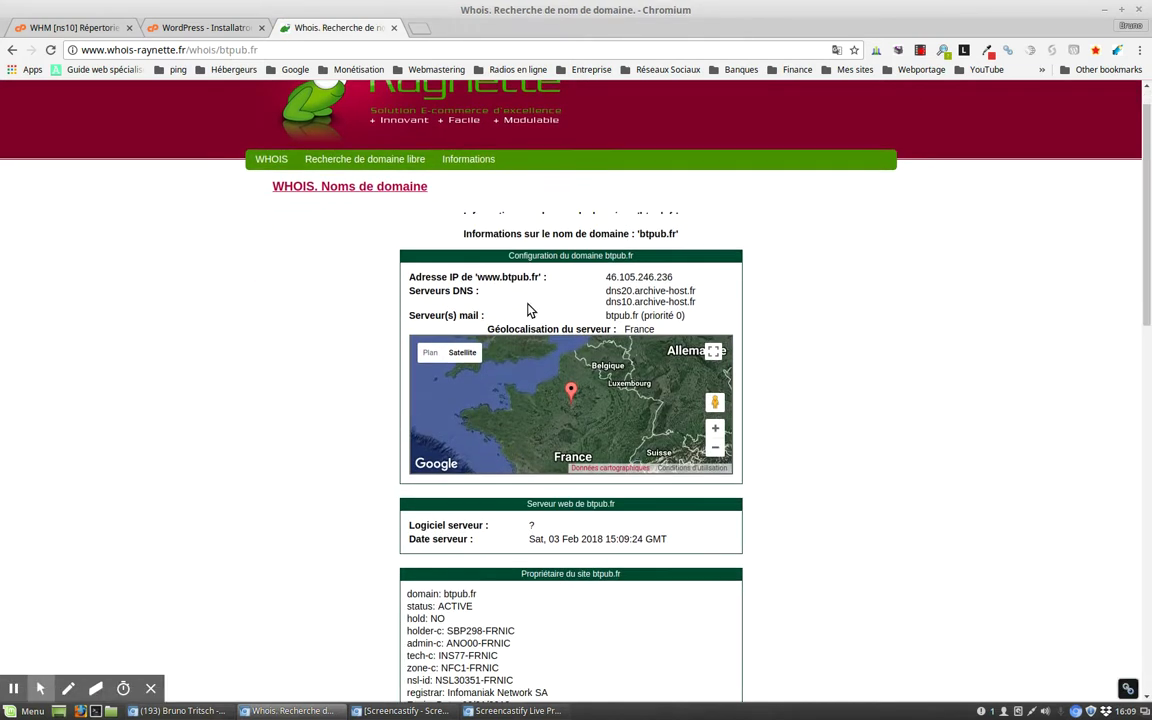
left_click_drag(678, 229, 605, 228)
right_click(617, 226)
left_click(652, 232)
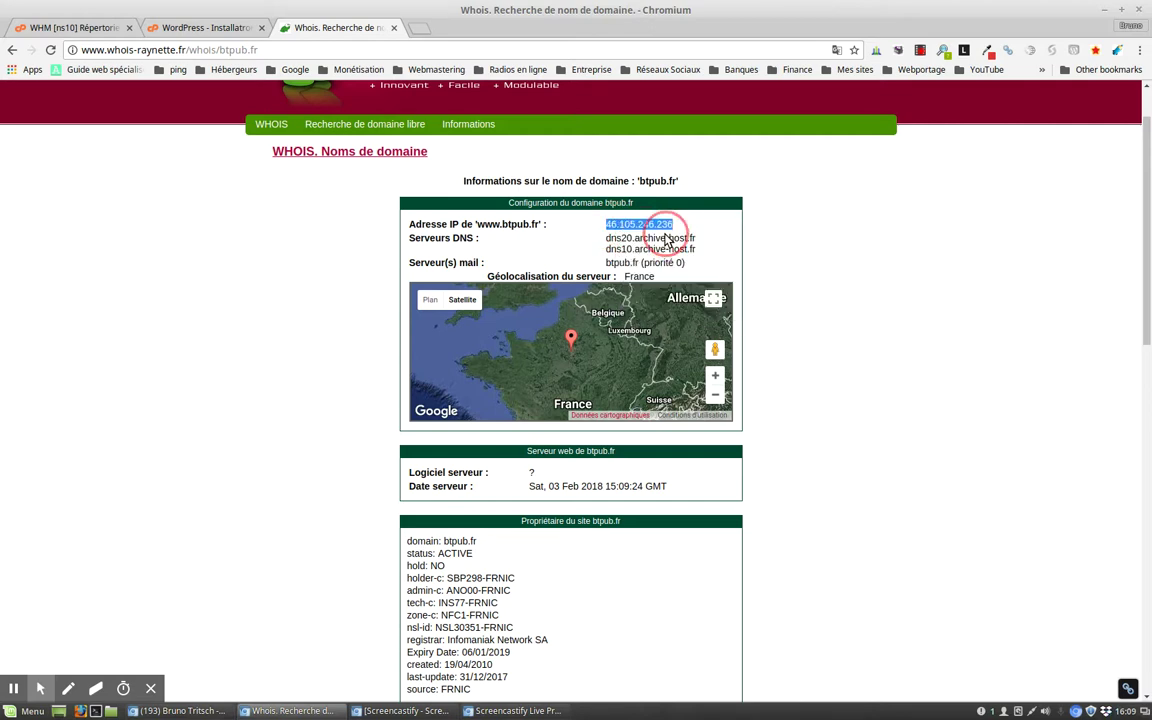
left_click(199, 26)
left_click(405, 281)
right_click(405, 281)
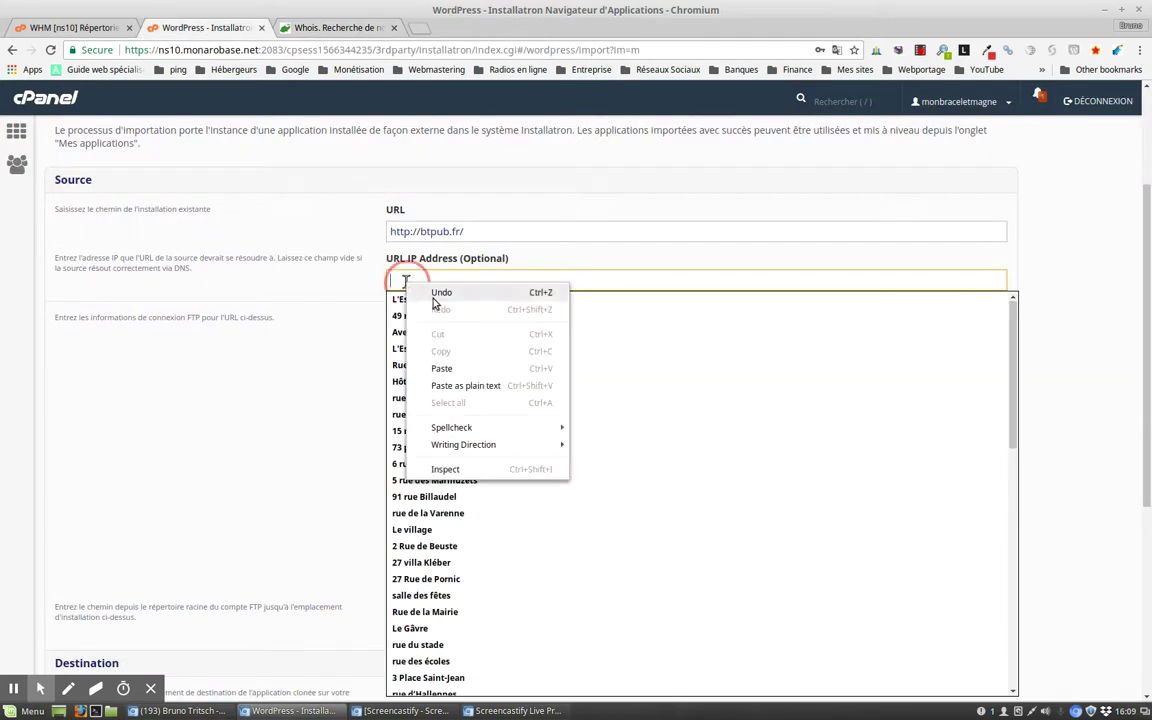
left_click(456, 368)
left_click(285, 290)
Set the source's FTP protocol to FTP avec TLS/SSL on port 21
scroll(253, 283, "down", 1)
scroll(253, 283, "down", 1)
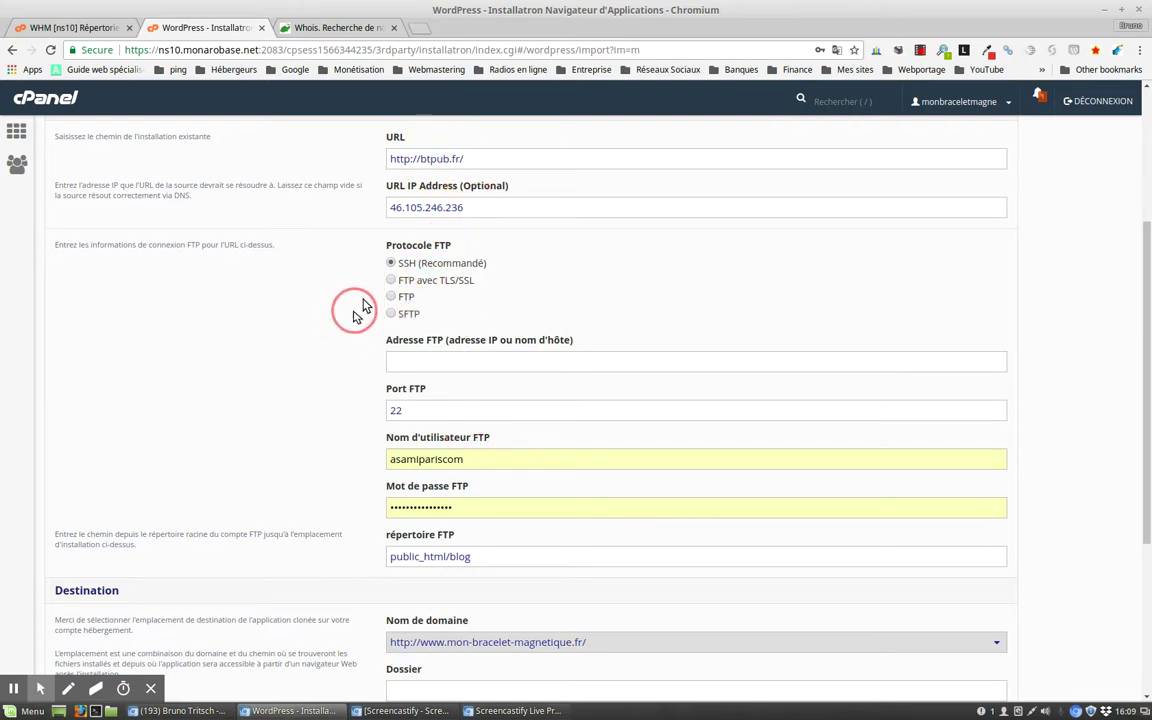
left_click(391, 280)
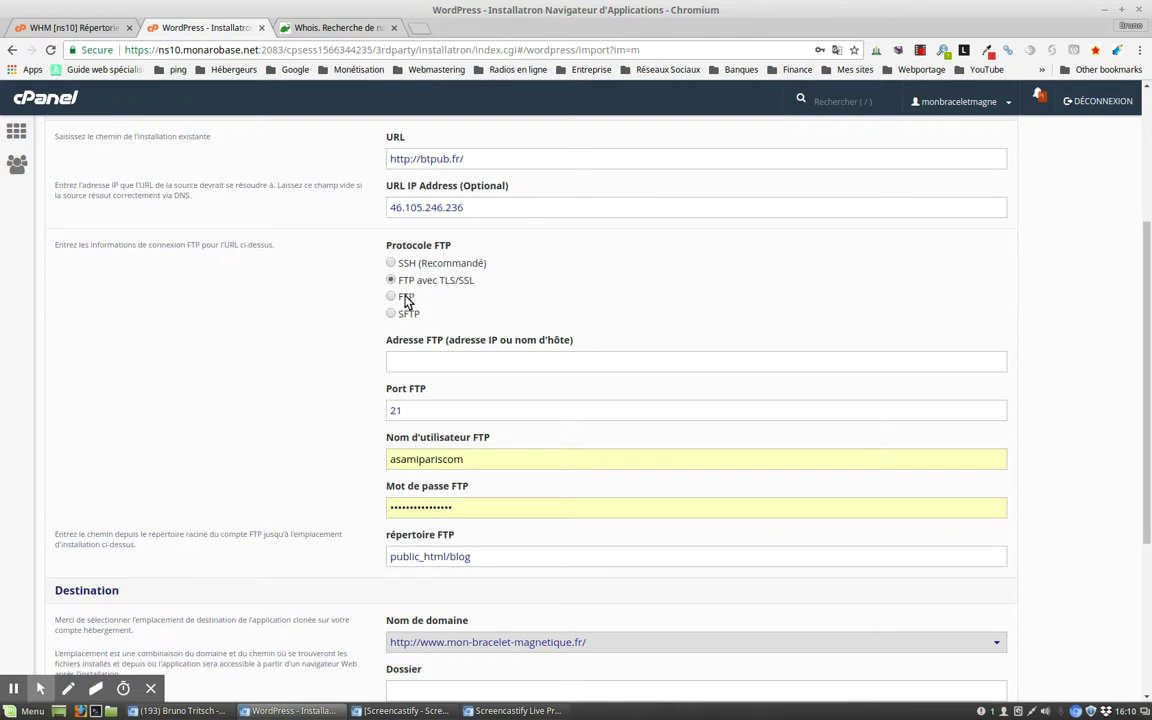
double_click(394, 410)
key("BackSpace")
Clear the prefilled FTP user name of the import source
scroll(287, 401, "down", 1)
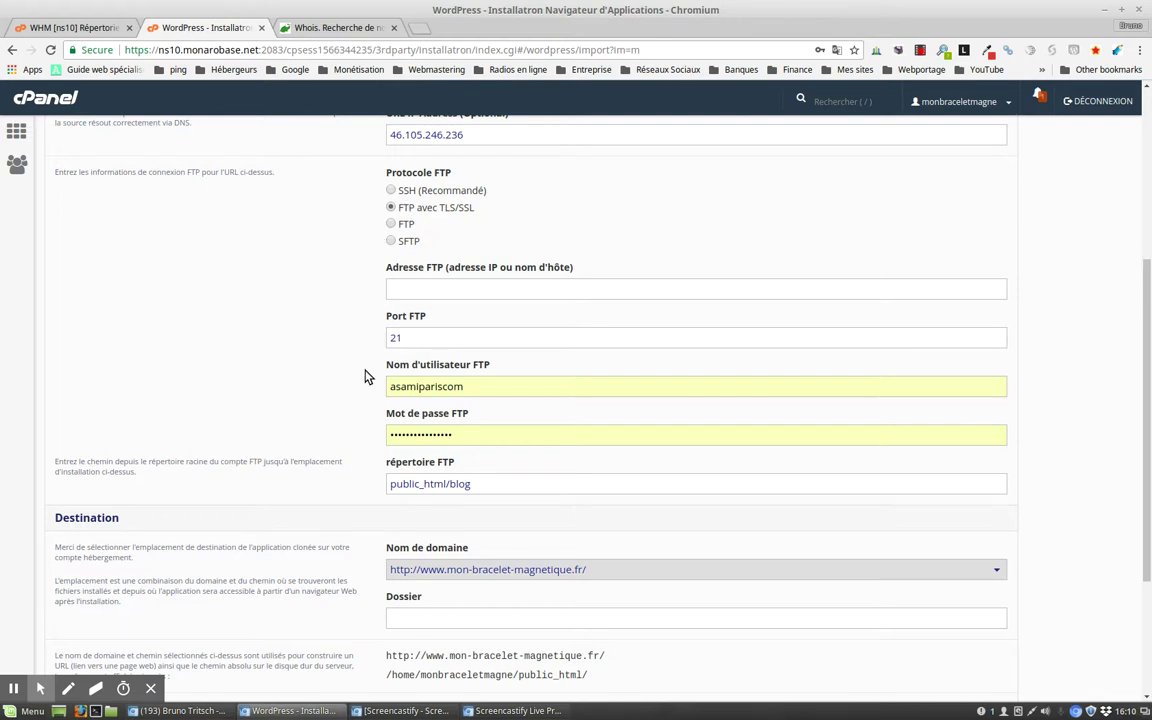
scroll(345, 378, "down", 2)
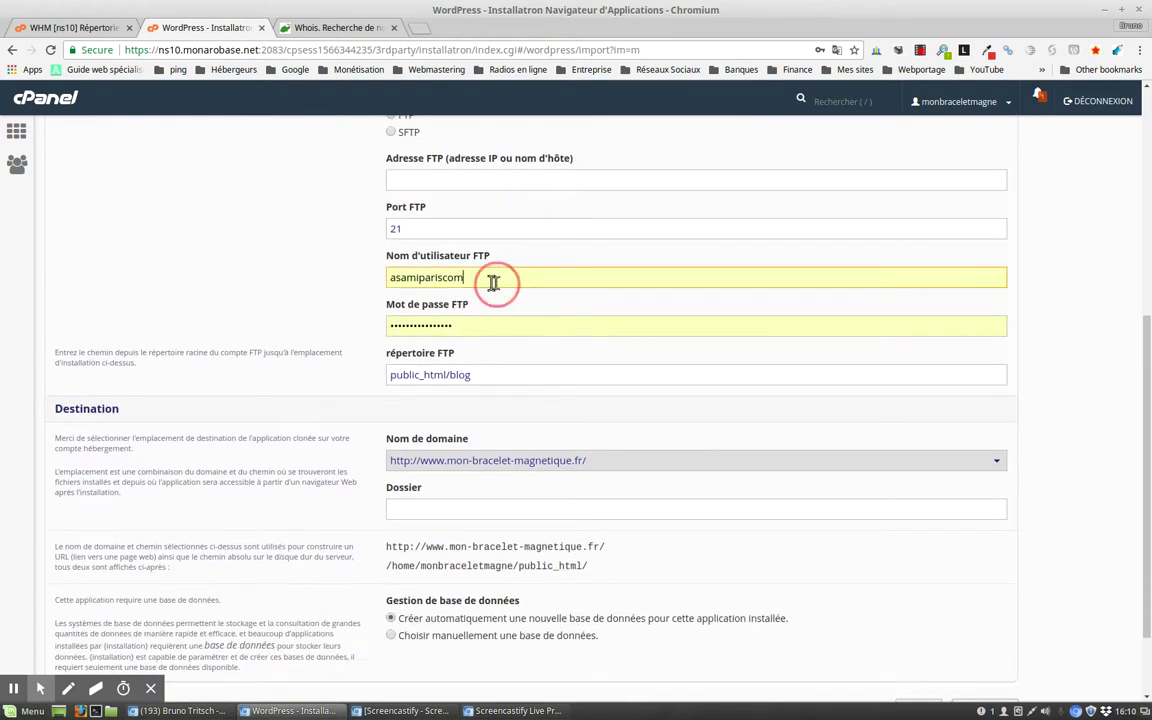
left_click_drag(501, 281, 350, 277)
left_click(545, 397)
key("BackSpace")
key("BackSpace")
key("BackSpace")
key("BackSpace")
key("BackSpace")
key("BackSpace")
key("BackSpace")
key("BackSpace")
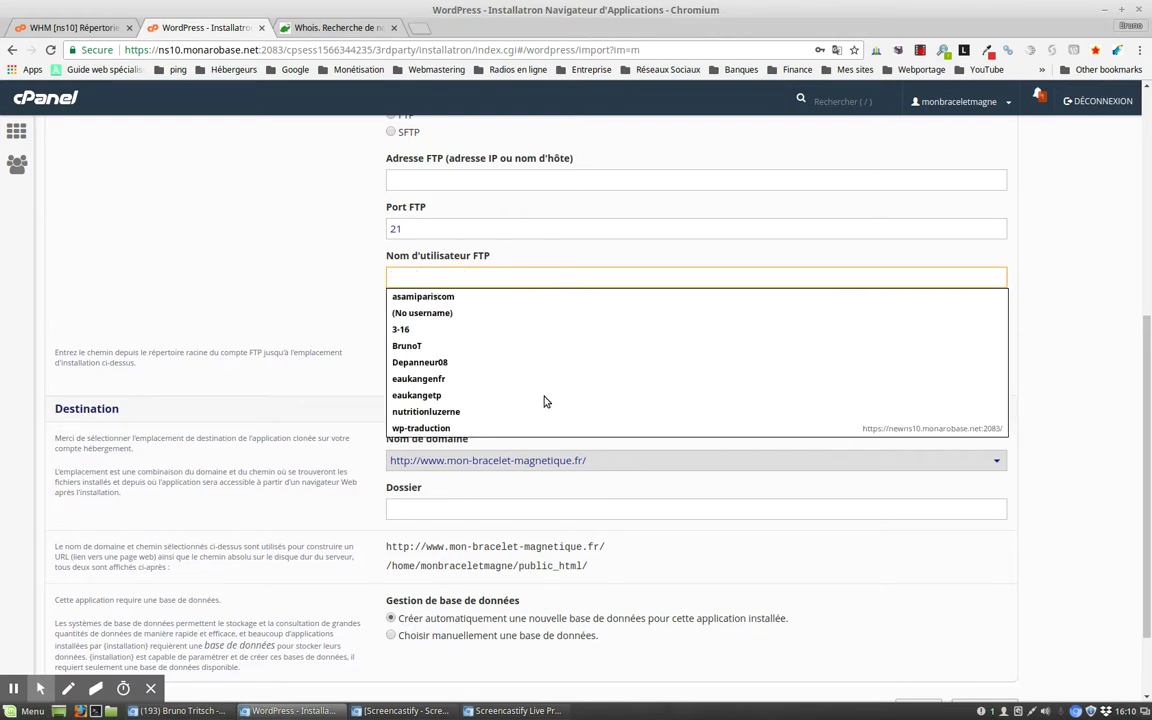
left_click(347, 309)
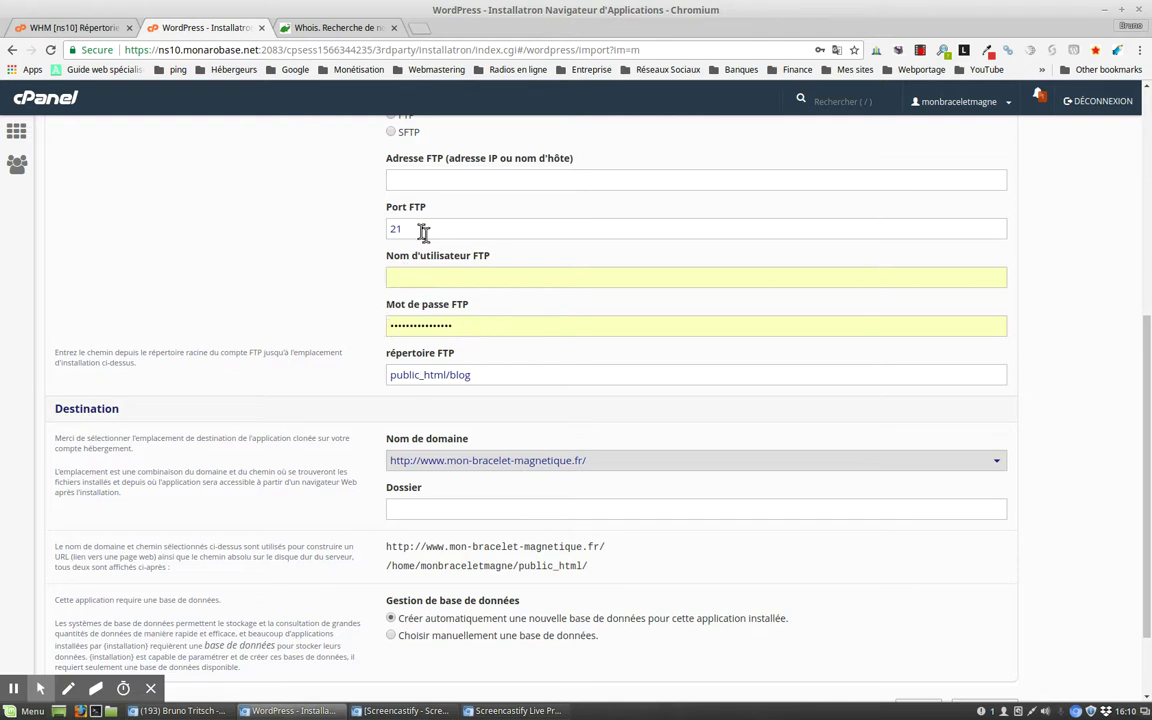
left_click(358, 333)
Copy the domain btpub.fr from the whois page address and change the source's FTP directory to public_html/btpub.fr
scroll(290, 365, "down", 2)
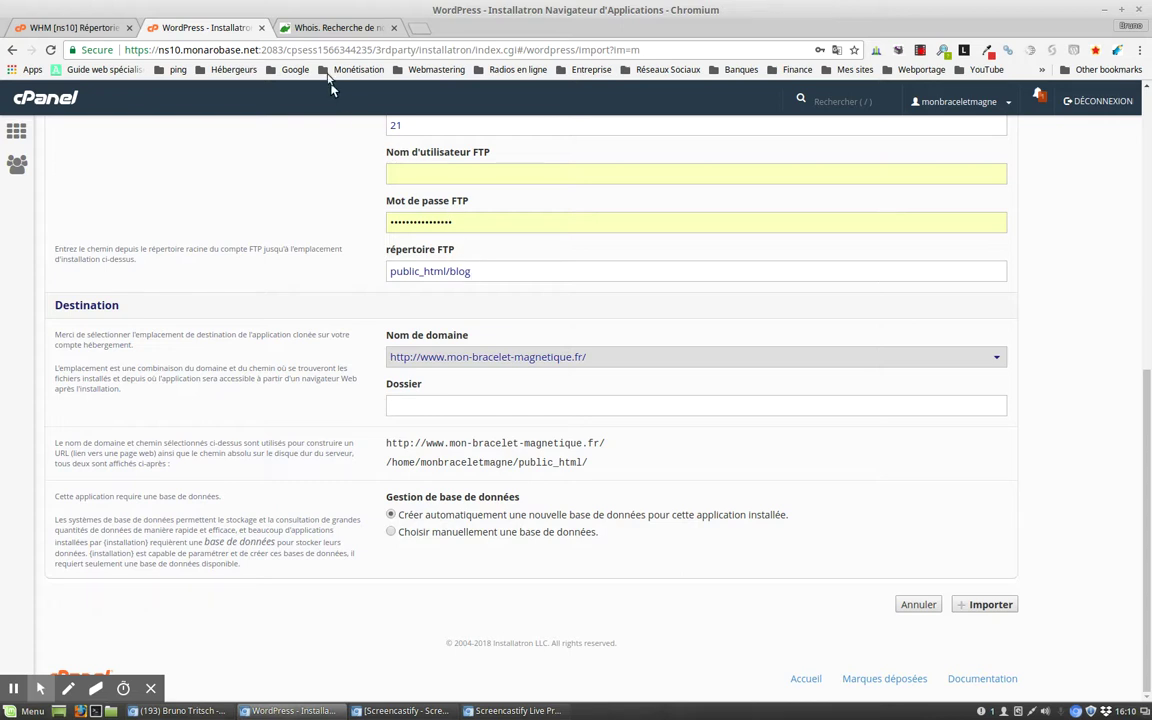
left_click(315, 28)
left_click(437, 197)
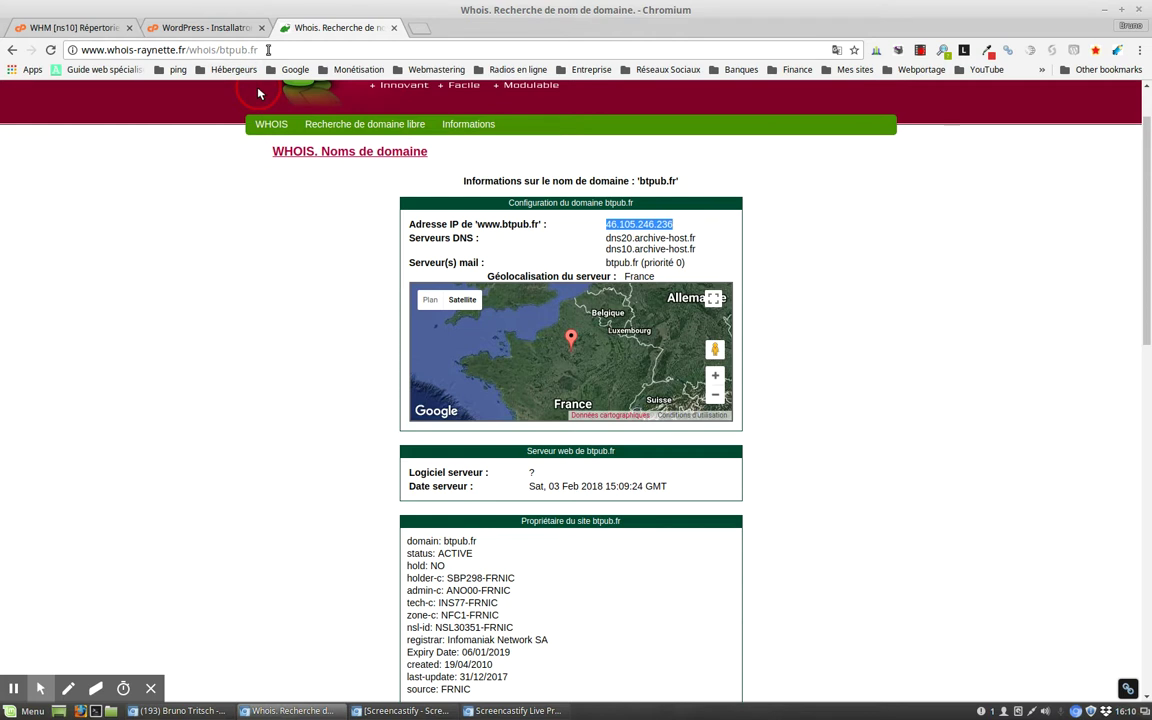
left_click_drag(268, 50, 220, 50)
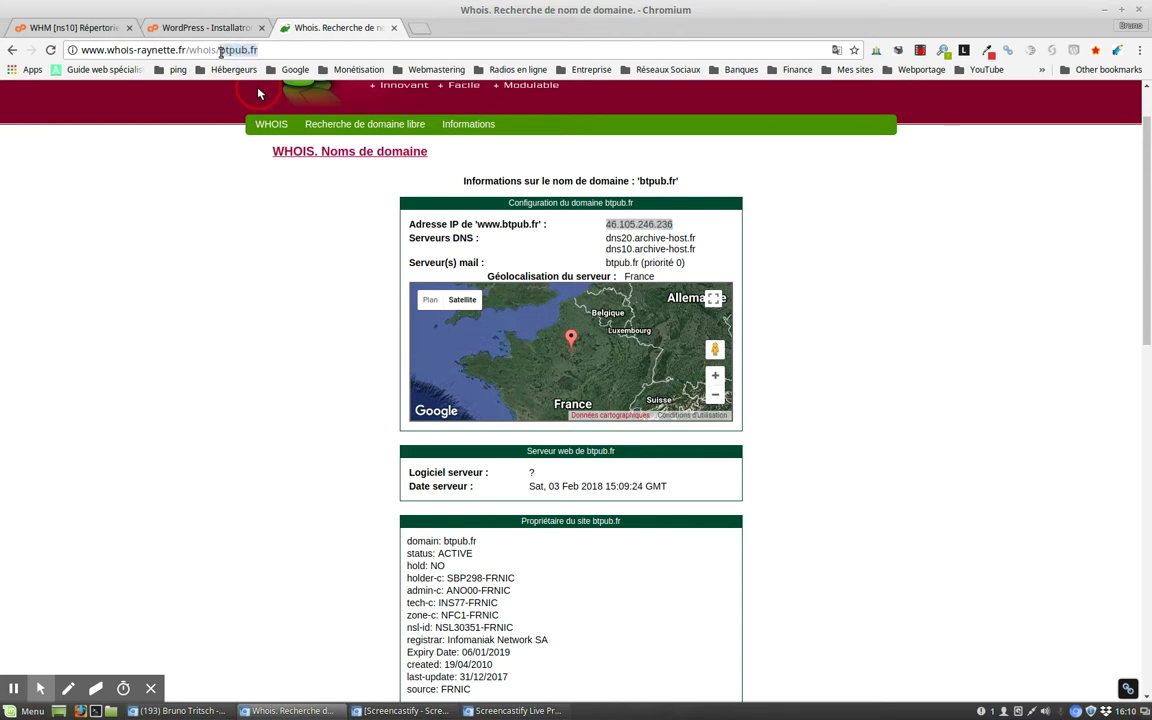
right_click(248, 52)
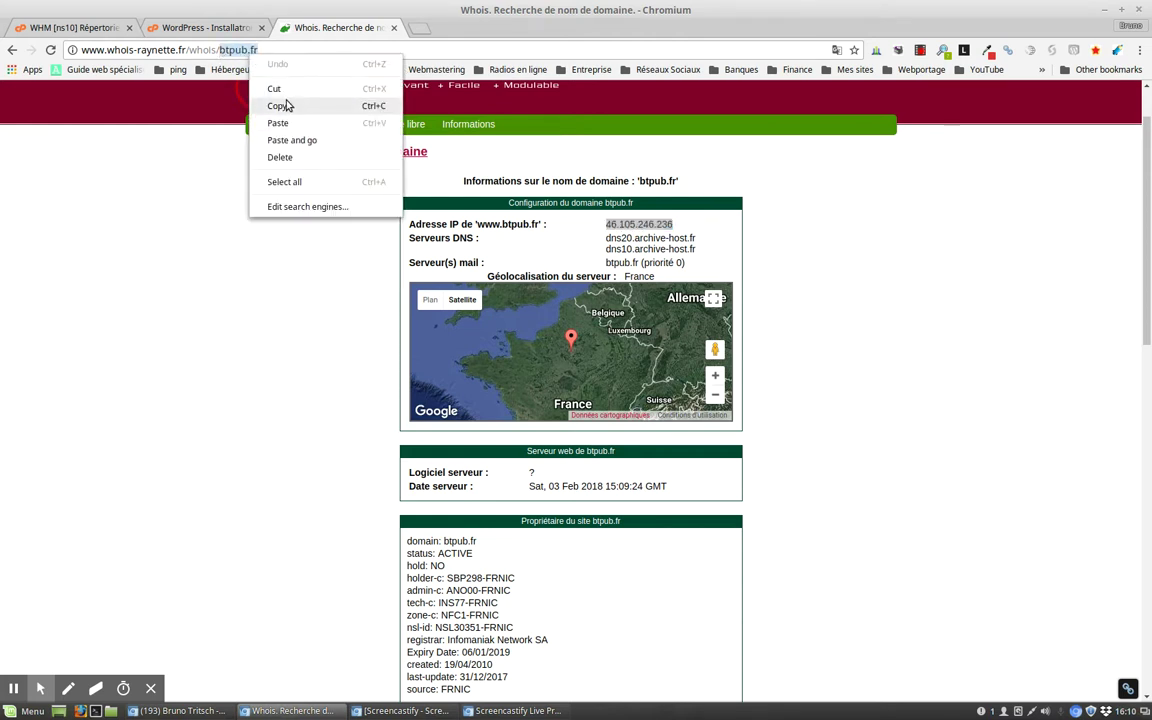
left_click(280, 106)
left_click(186, 28)
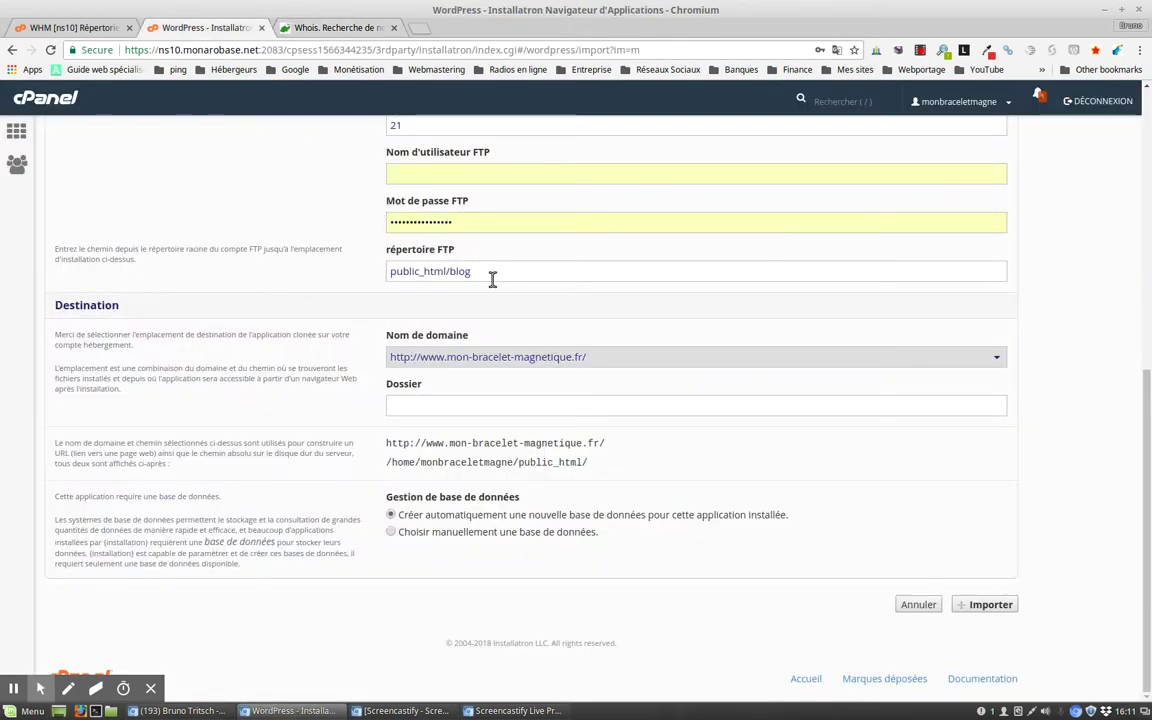
left_click_drag(474, 277, 452, 279)
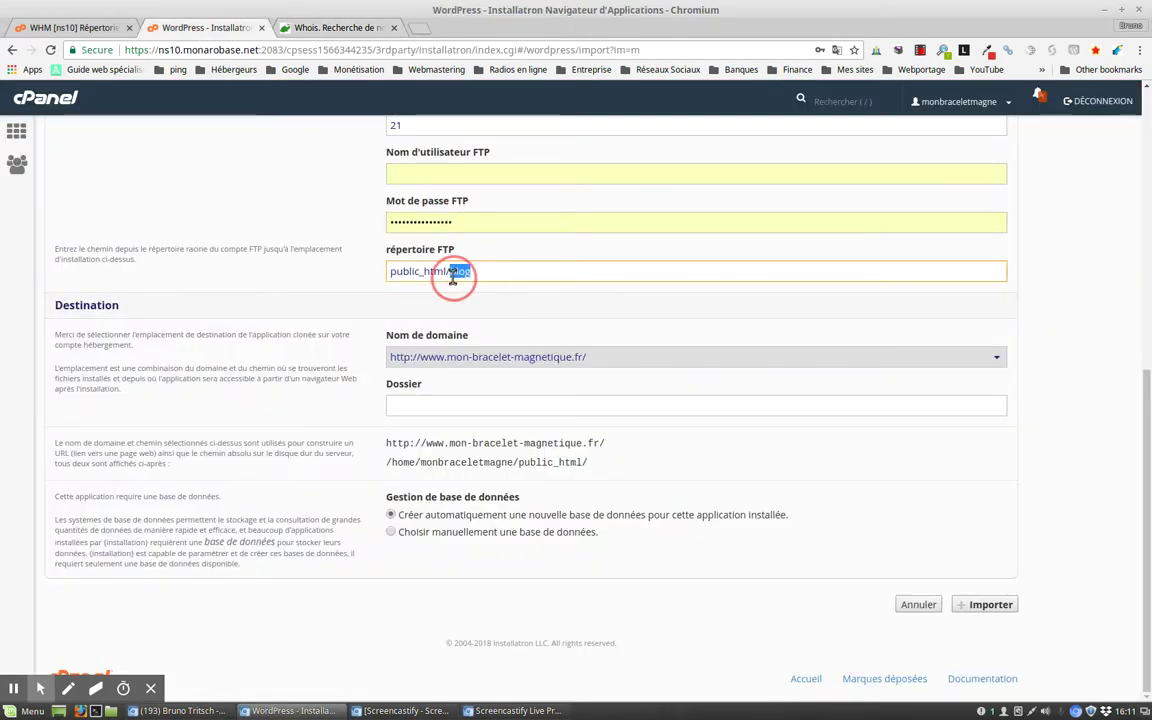
key("BackSpace")
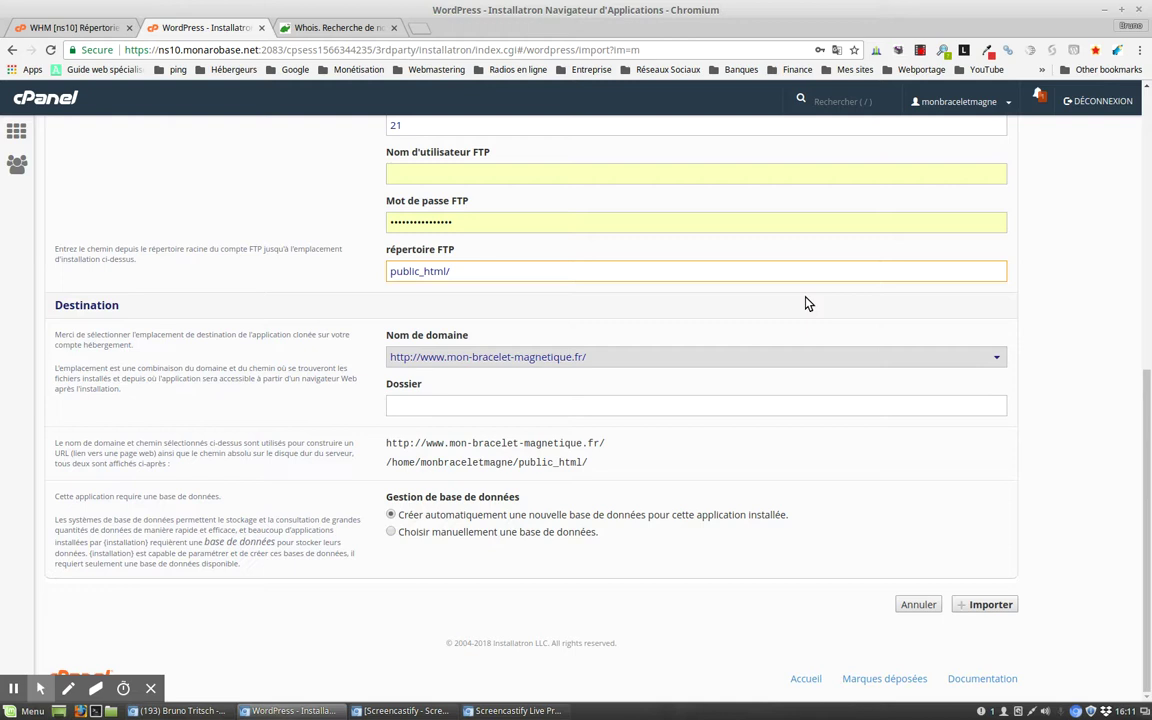
type("btpub.fr")
Empty the FTP directory of the import source
left_click_drag(511, 273, 388, 274)
scroll(447, 246, "up", 1)
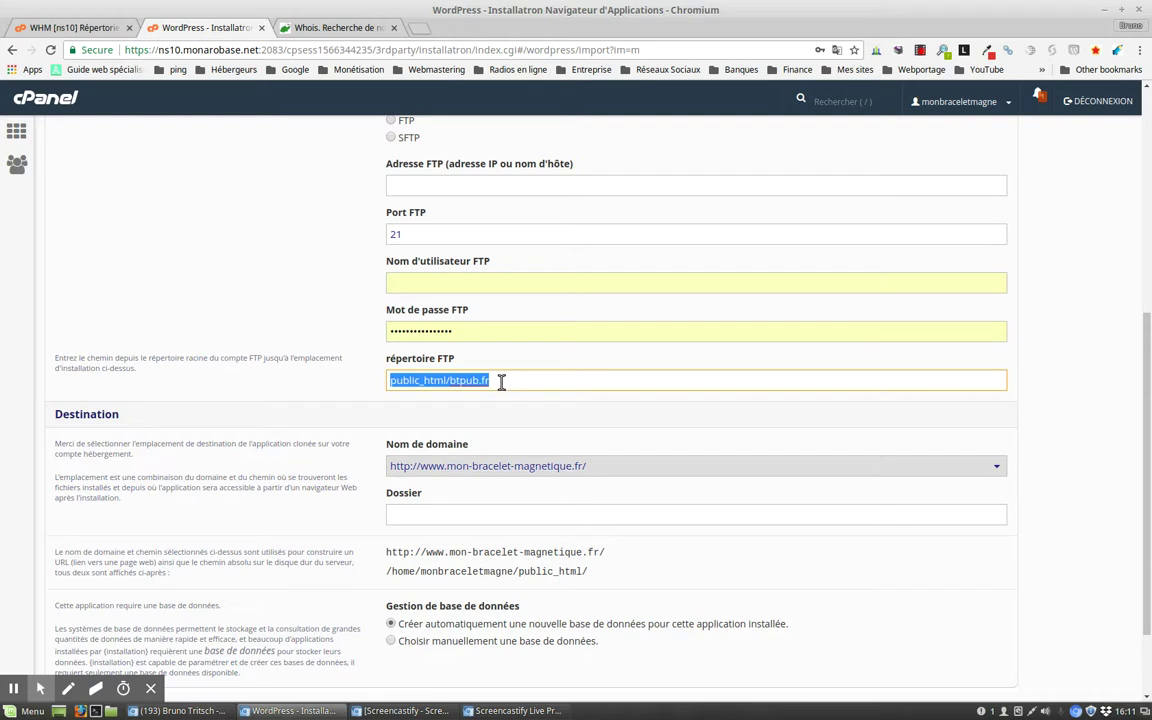
key("BackSpace")
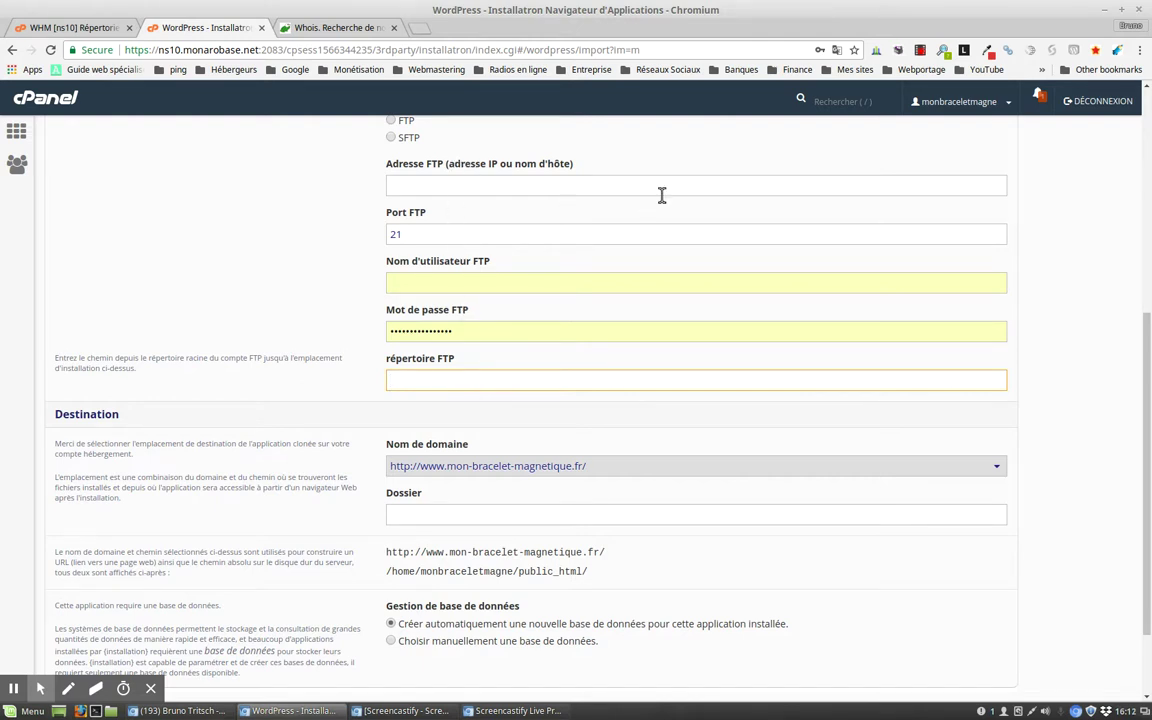
Examine the domain names offered as the import's destination and review the source settings already entered
scroll(661, 197, "down", 2)
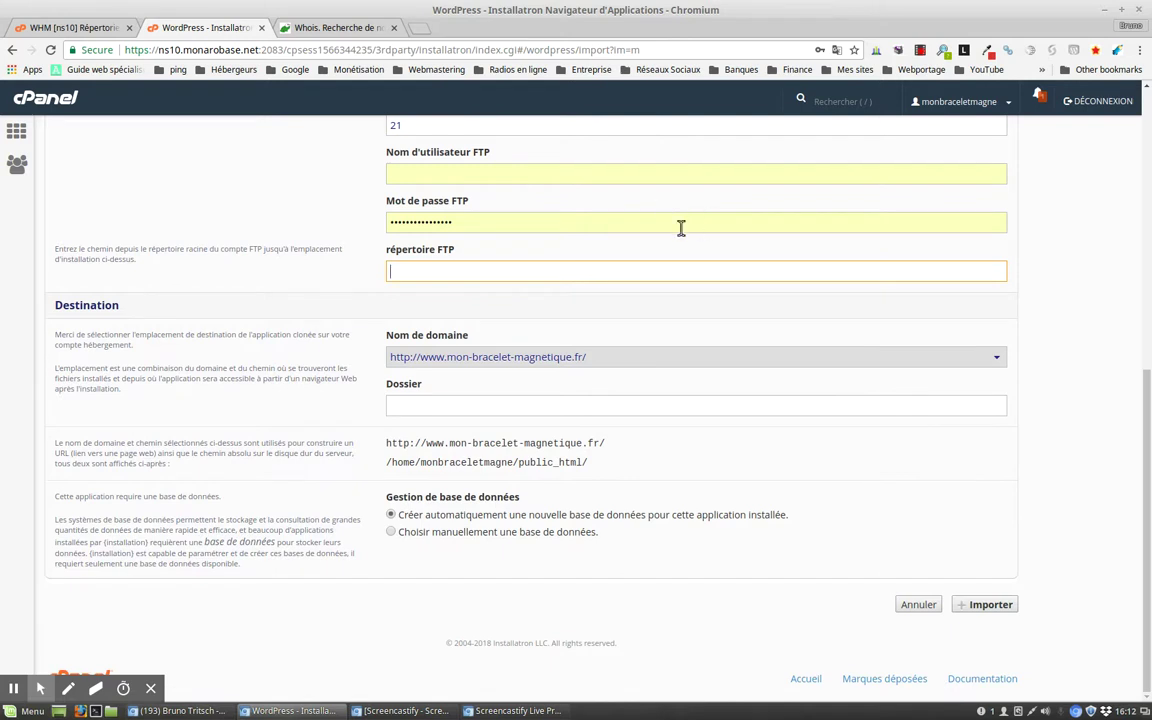
left_click(640, 358)
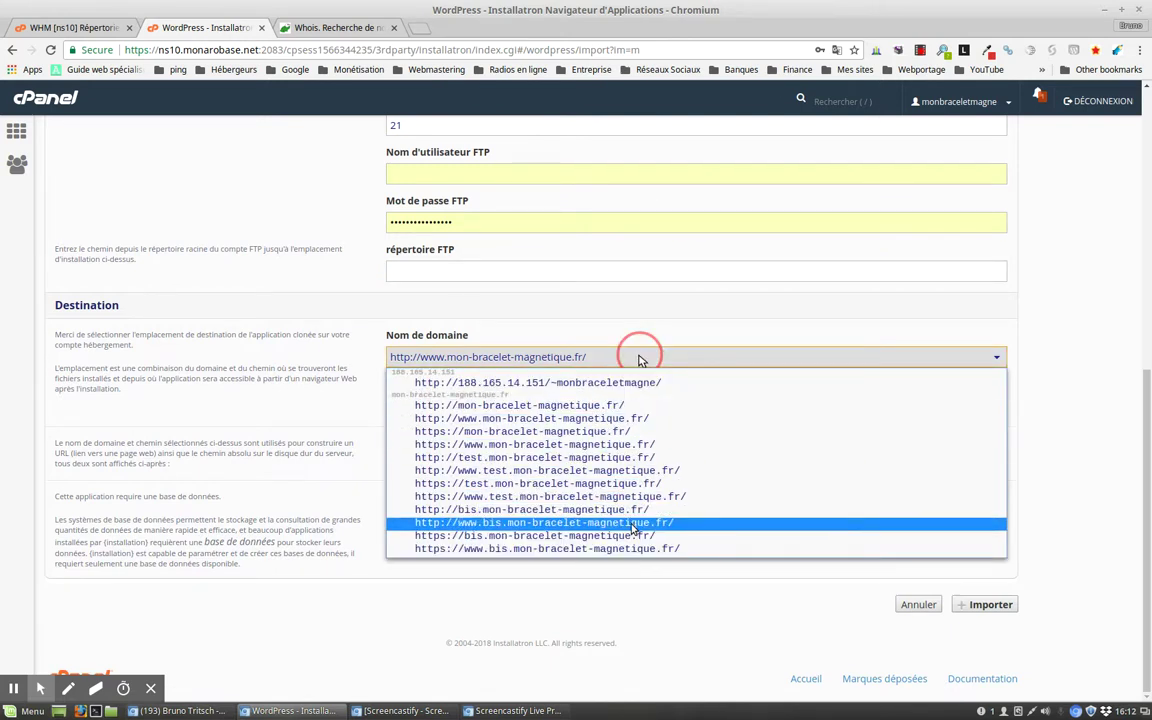
left_click(641, 357)
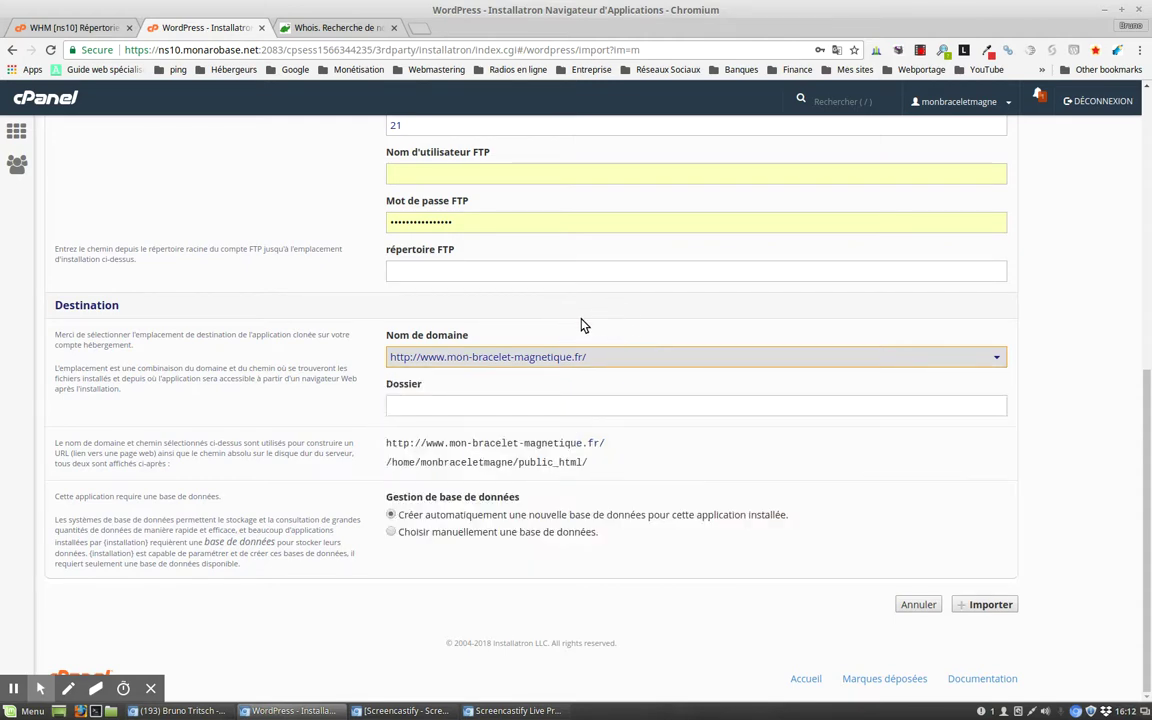
scroll(581, 324, "up", 1)
scroll(581, 324, "up", 7)
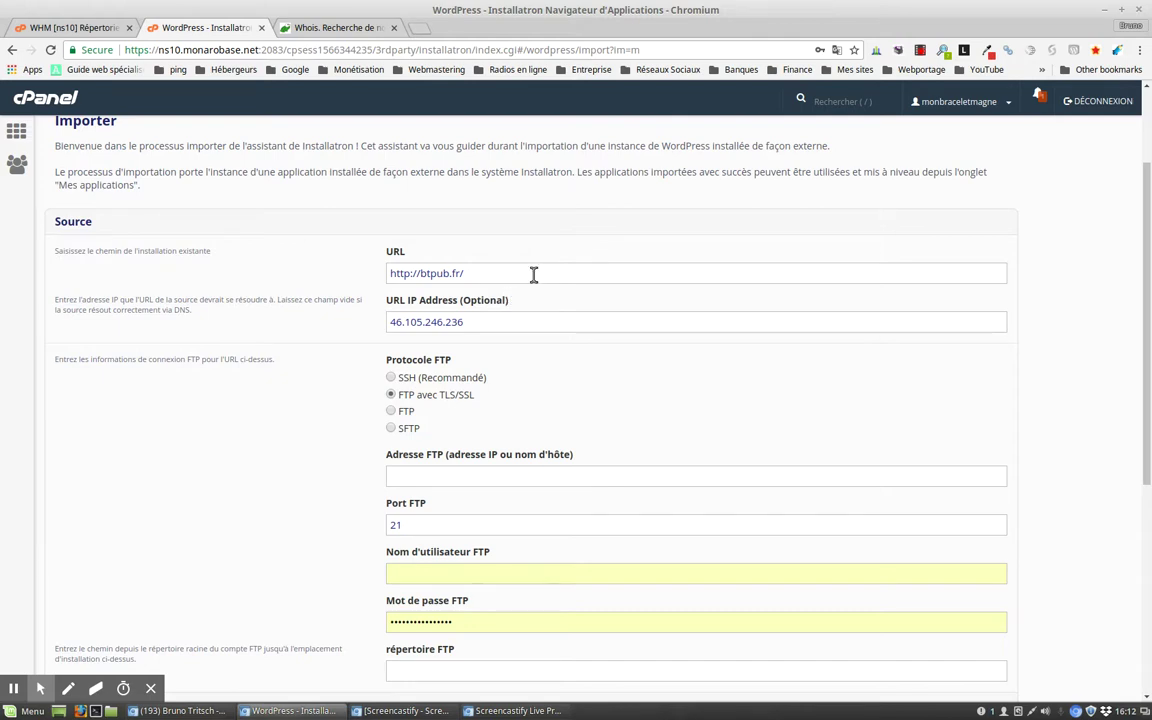
scroll(534, 276, "down", 5)
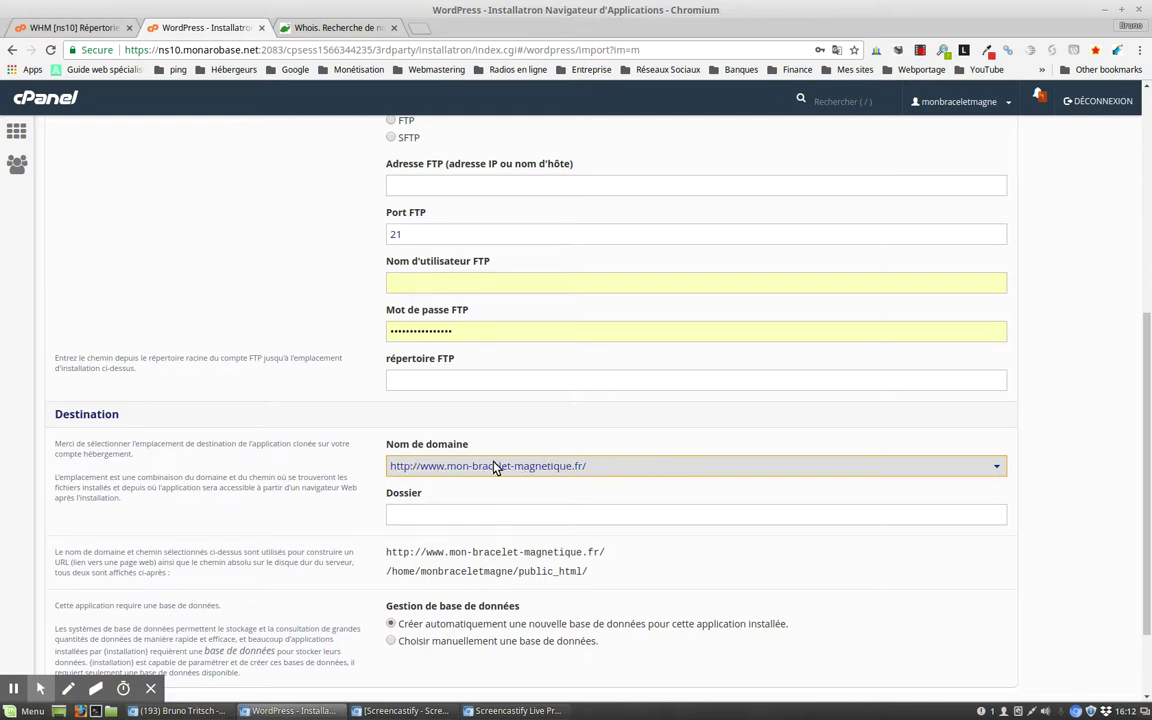
left_click(604, 470)
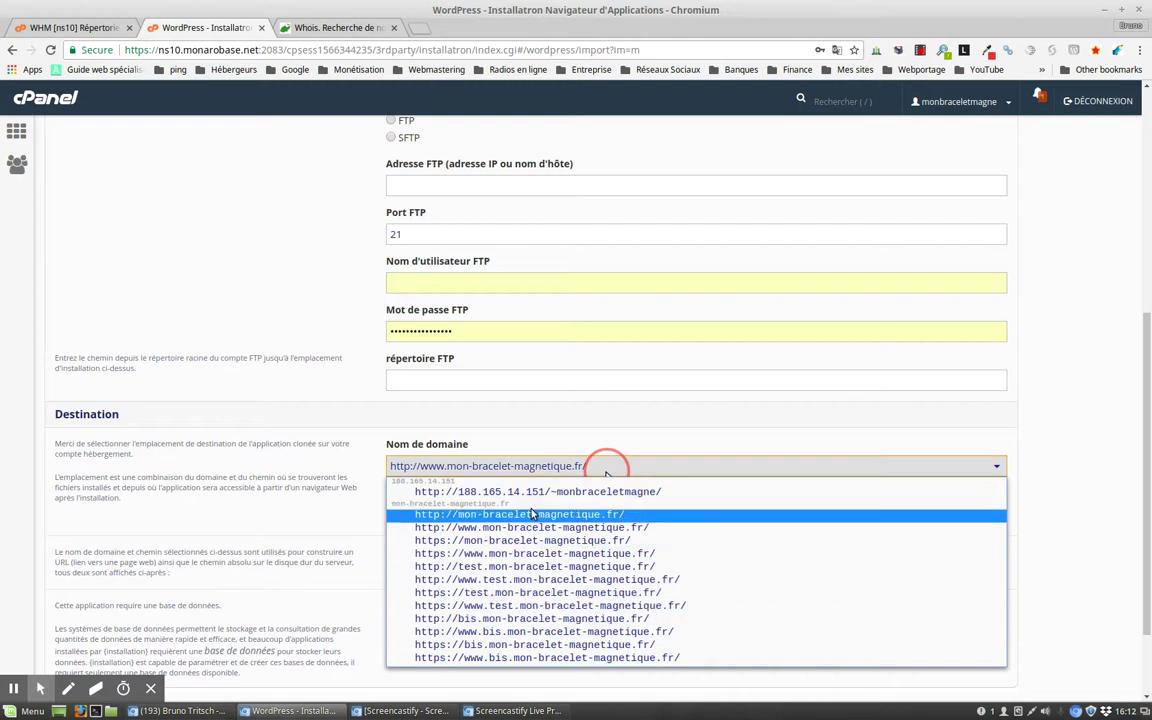
left_click(570, 433)
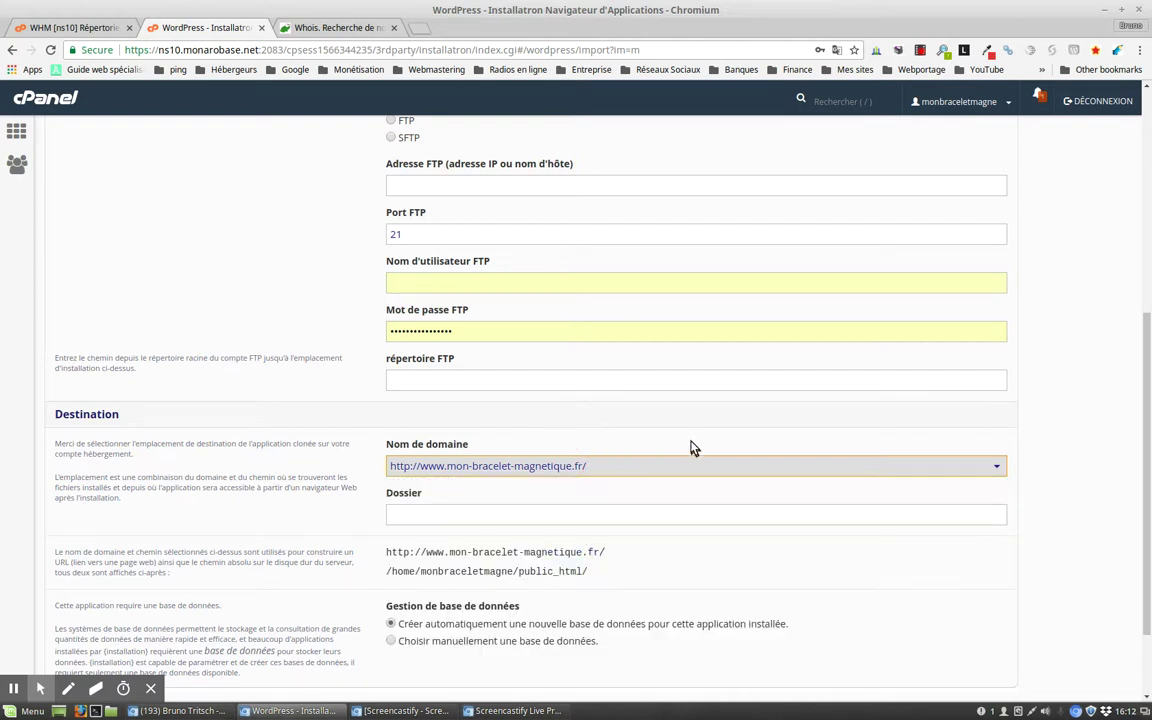
Set the import's destination folder to blog, without a leading slash
scroll(684, 433, "down", 2)
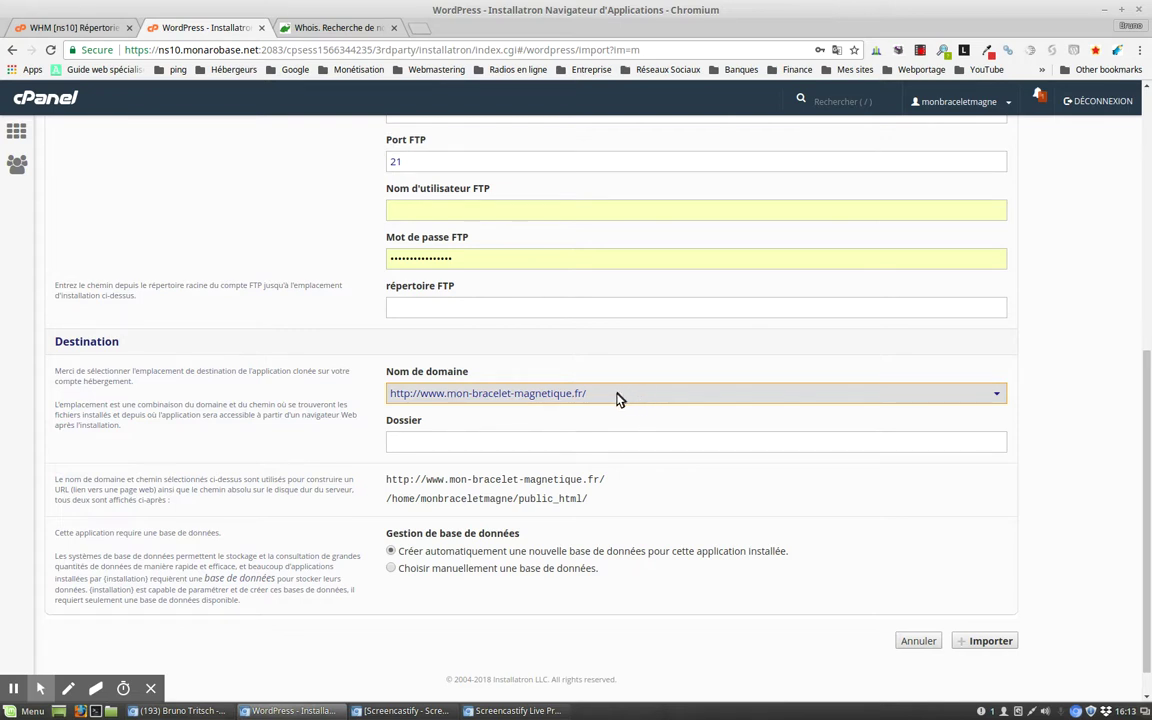
scroll(347, 380, "down", 1)
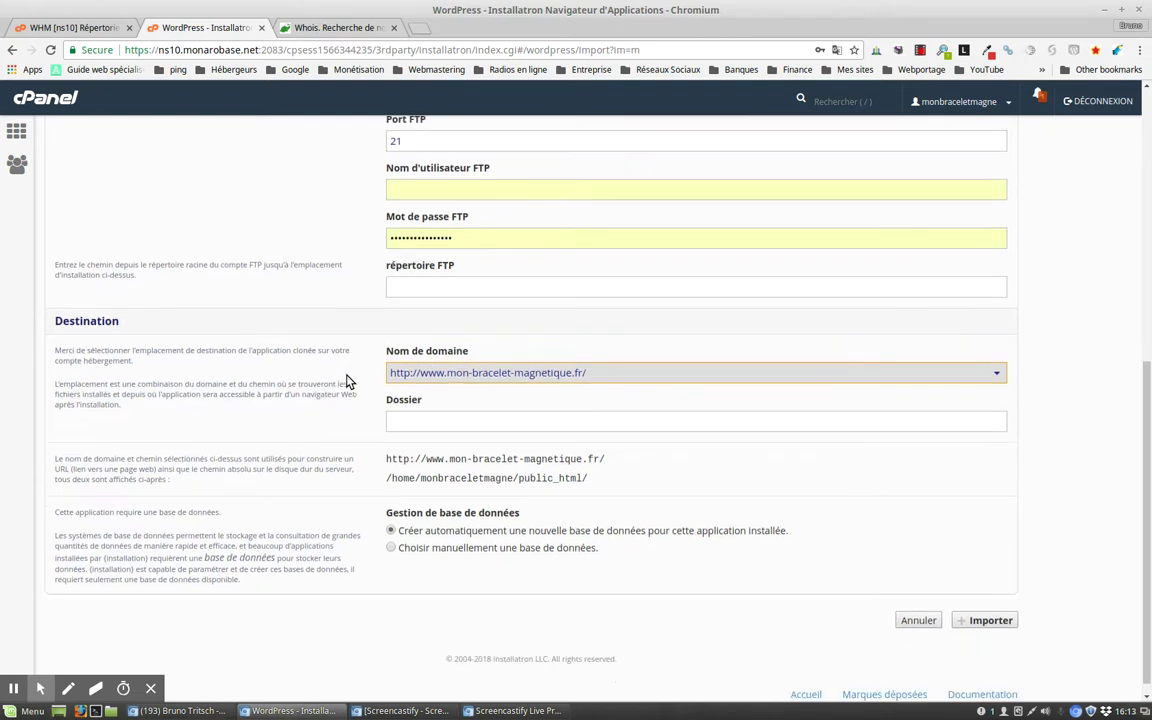
left_click(467, 401)
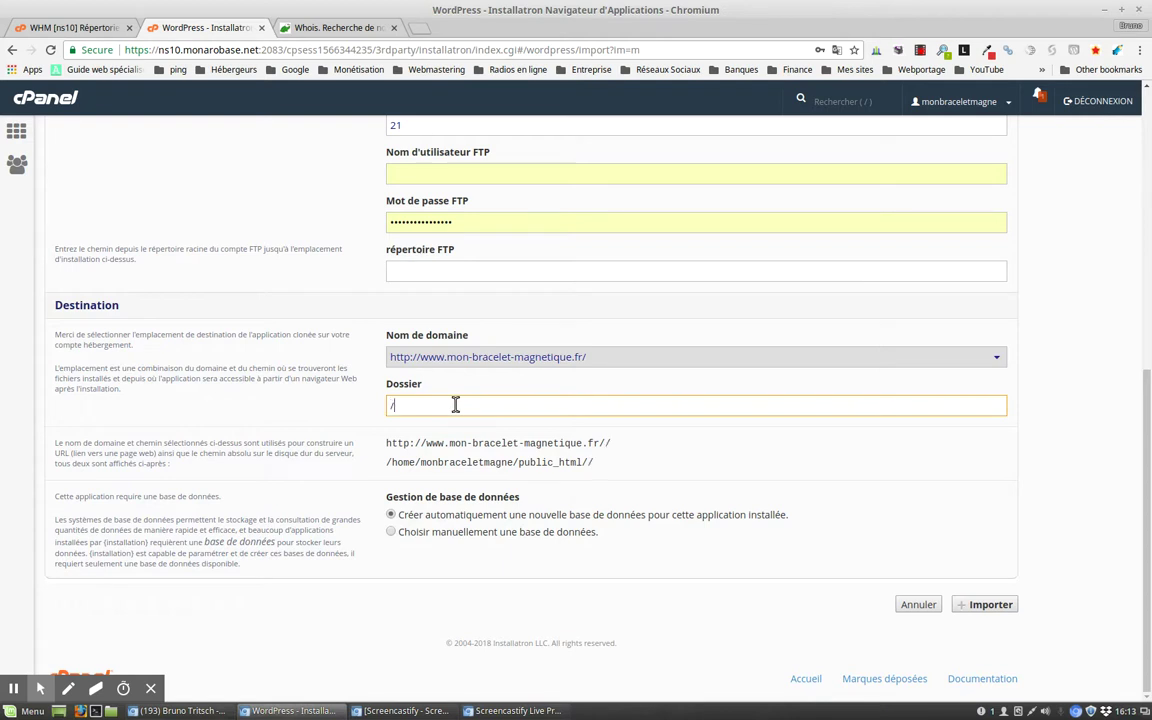
type("blog")
key("Tab")
key("Down")
key("Up")
left_click(392, 404)
key("Delete")
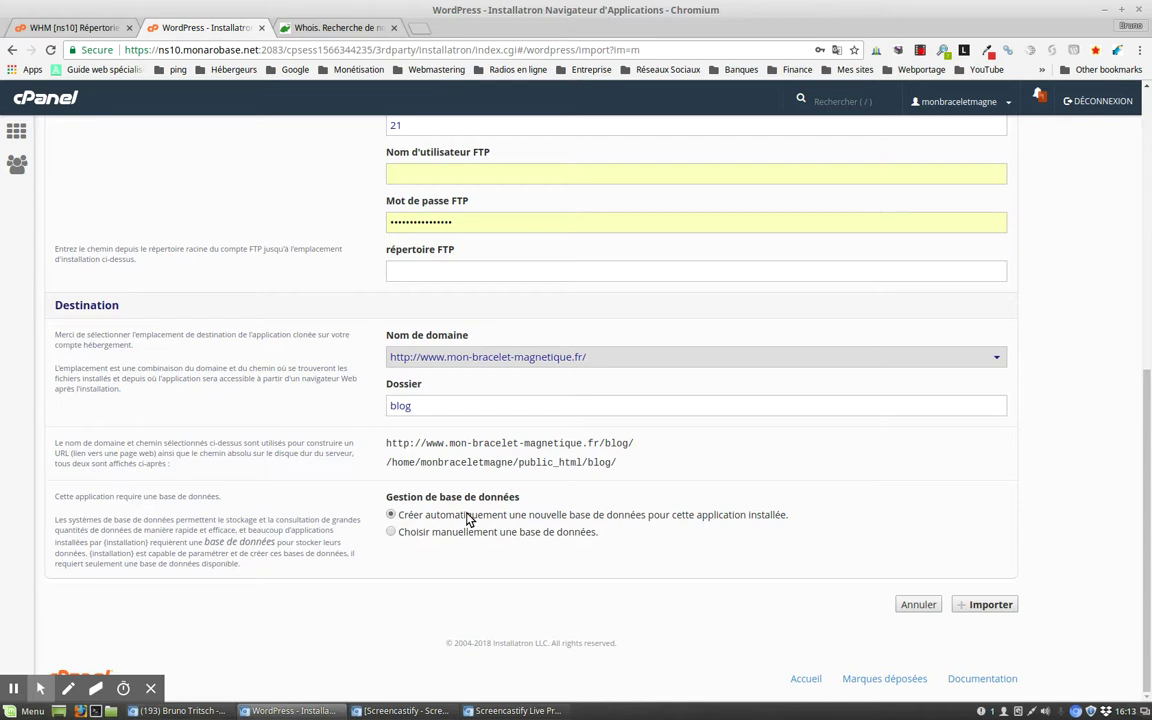
Switch the import's database management to choosing a database manually, and look over the source and destination settings
left_click(391, 532)
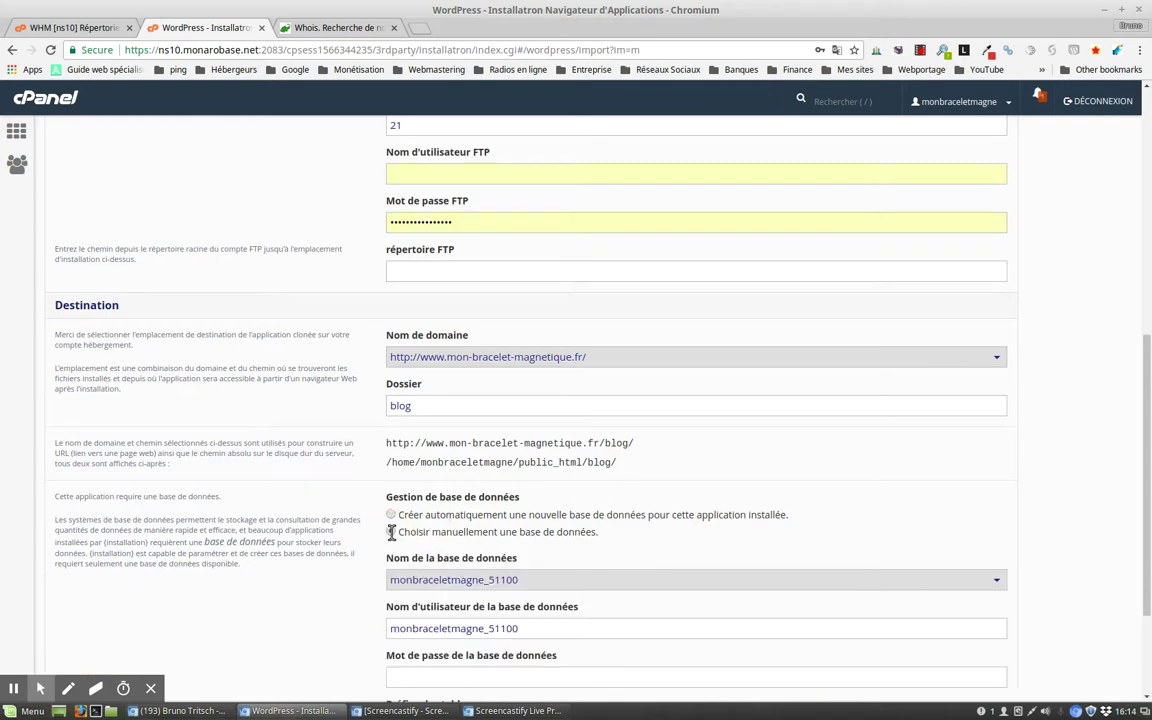
scroll(366, 540, "down", 3)
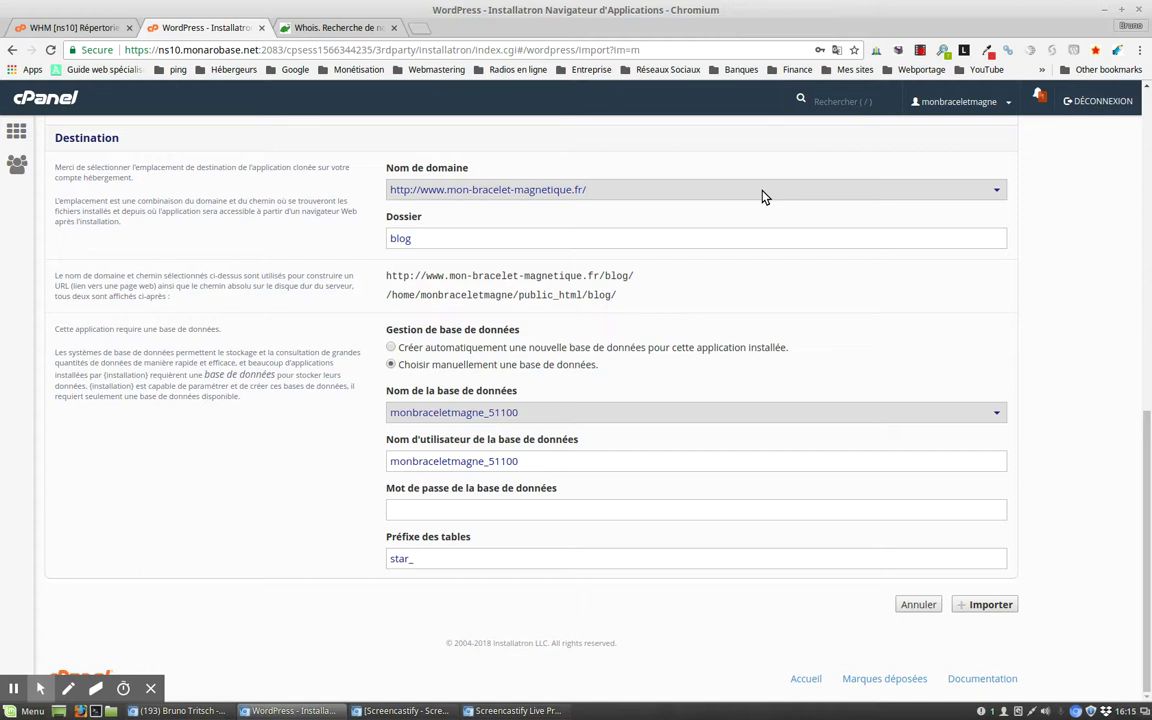
scroll(599, 265, "up", 5)
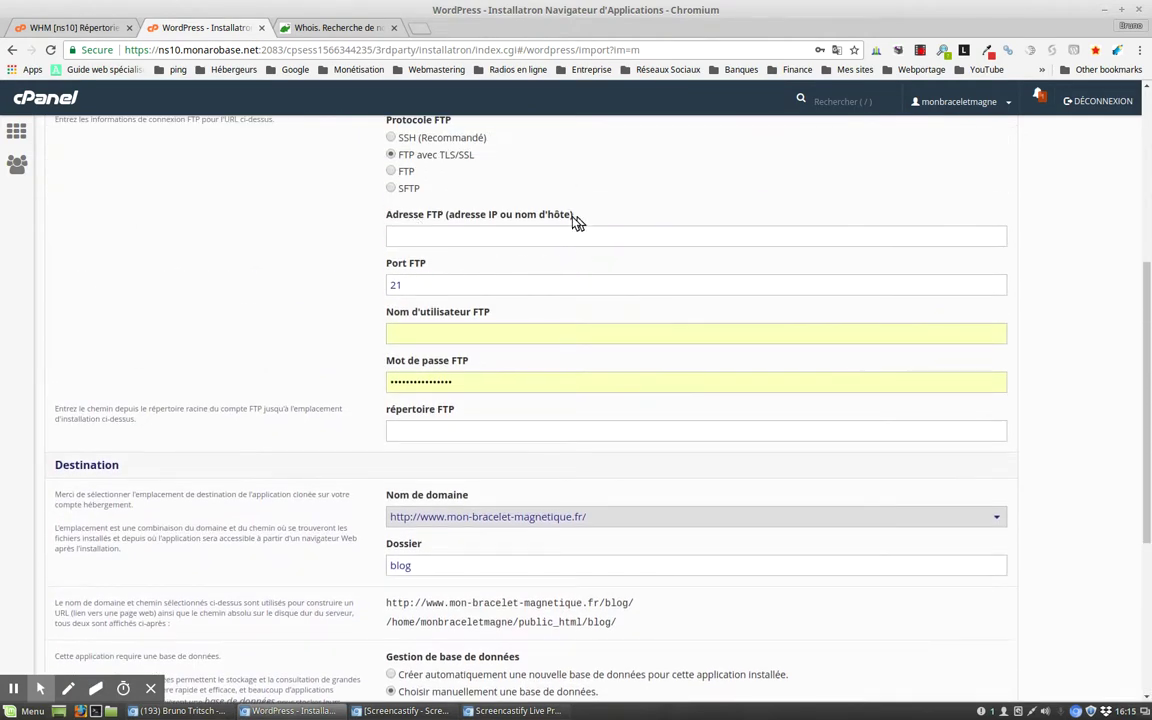
scroll(517, 330, "down", 3)
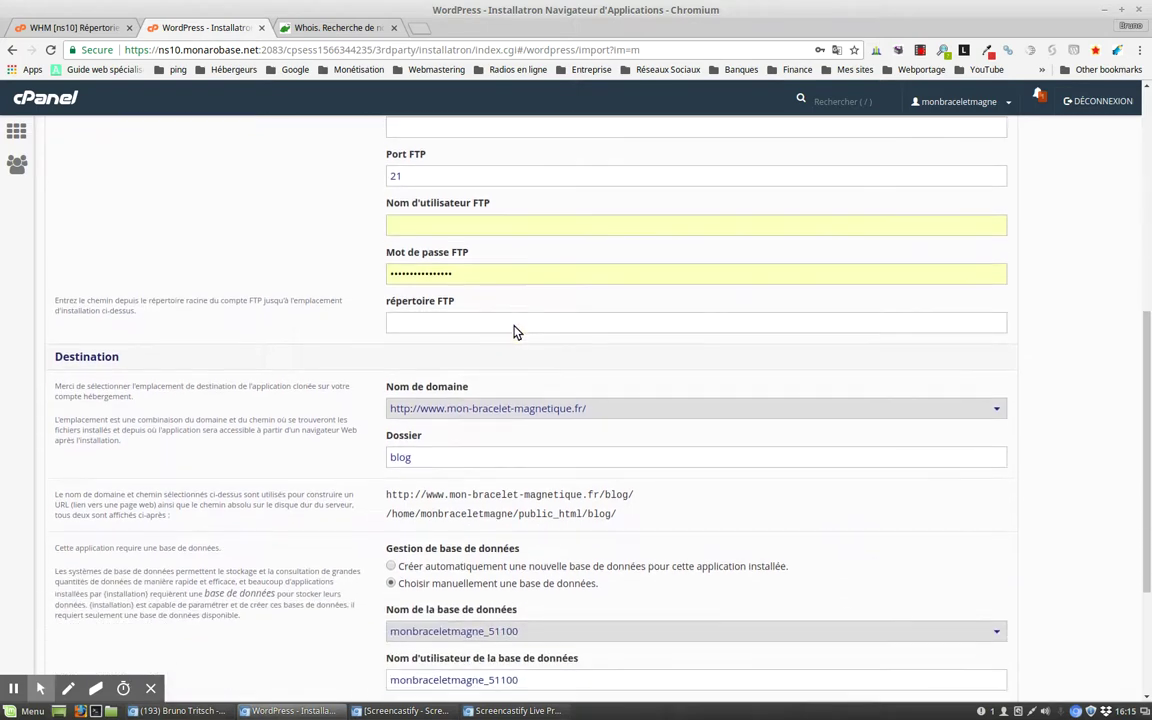
scroll(511, 324, "down", 3)
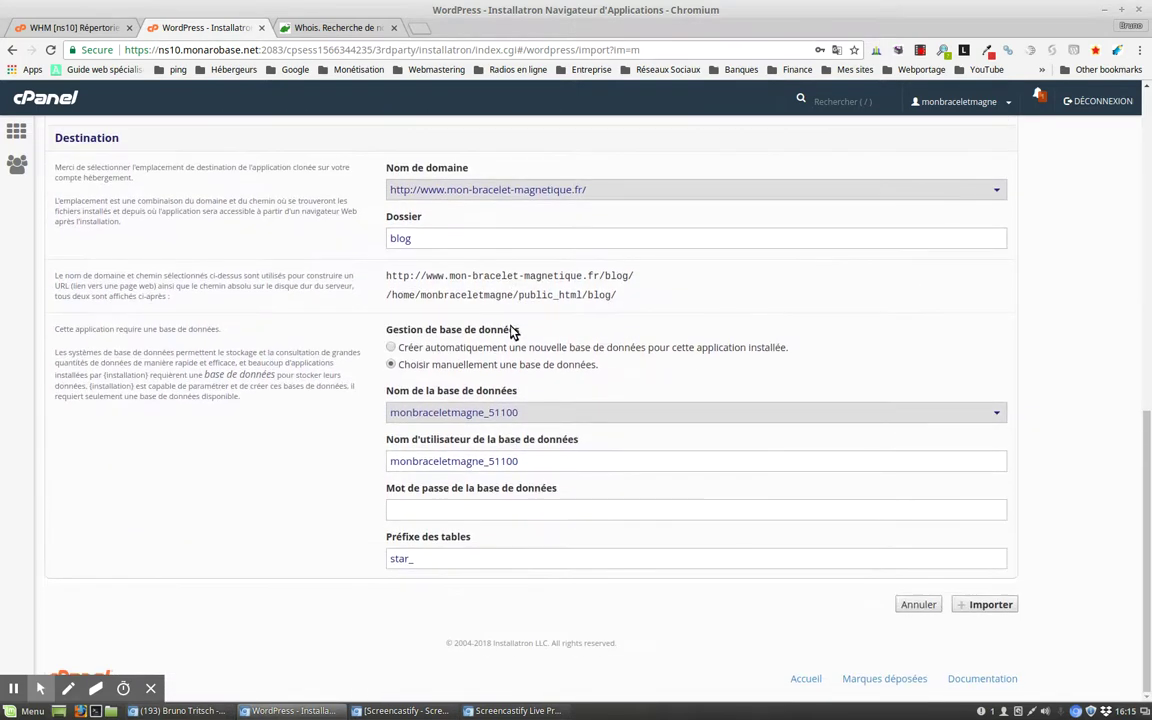